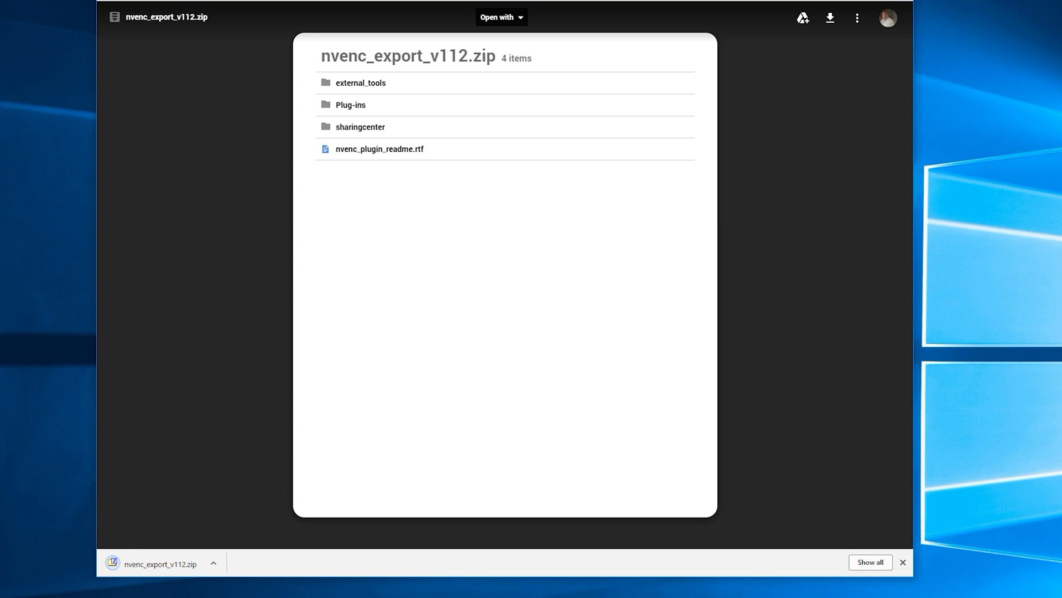
Go back to the NVENC plugin post and read its minimum requirements and Installation section.
{"action": "key", "text": "alt+Left"}
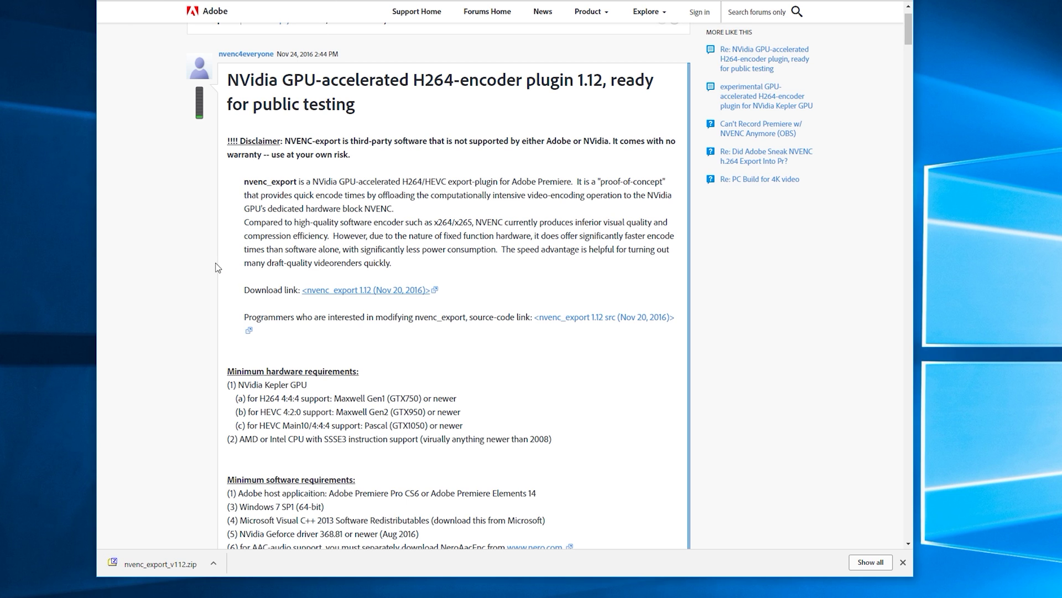
{"action": "scroll", "coordinate": [211, 302], "scroll_direction": "down", "scroll_amount": 3}
{"action": "scroll", "coordinate": [212, 302], "scroll_direction": "down", "scroll_amount": 3}
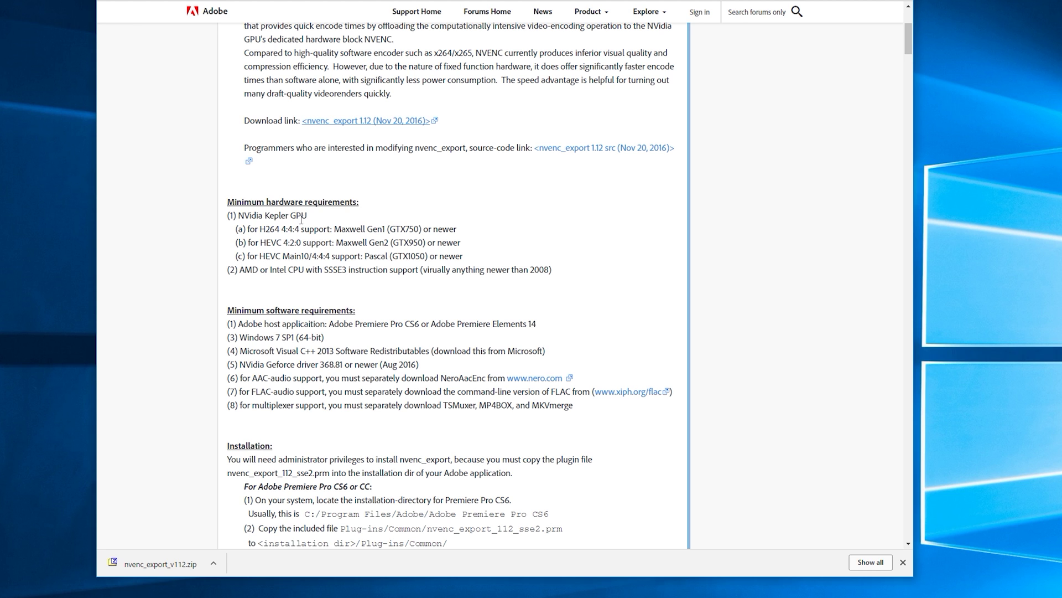
{"action": "scroll", "coordinate": [301, 220], "scroll_direction": "up", "scroll_amount": 2}
{"action": "scroll", "coordinate": [300, 199], "scroll_direction": "down", "scroll_amount": 2}
{"action": "scroll", "coordinate": [225, 236], "scroll_direction": "down", "scroll_amount": 1}
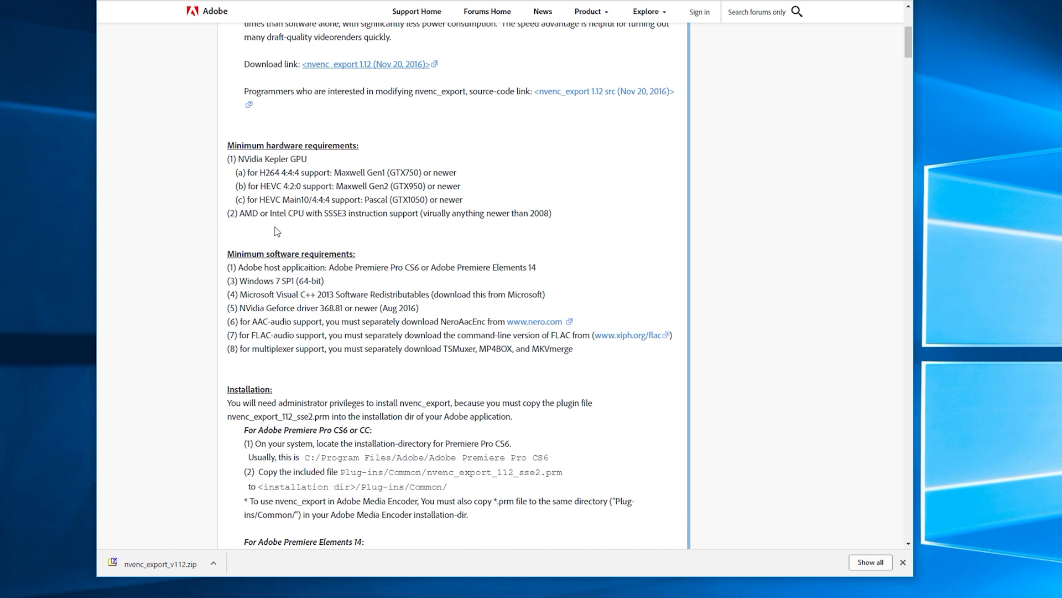
{"action": "scroll", "coordinate": [284, 233], "scroll_direction": "up", "scroll_amount": 1}
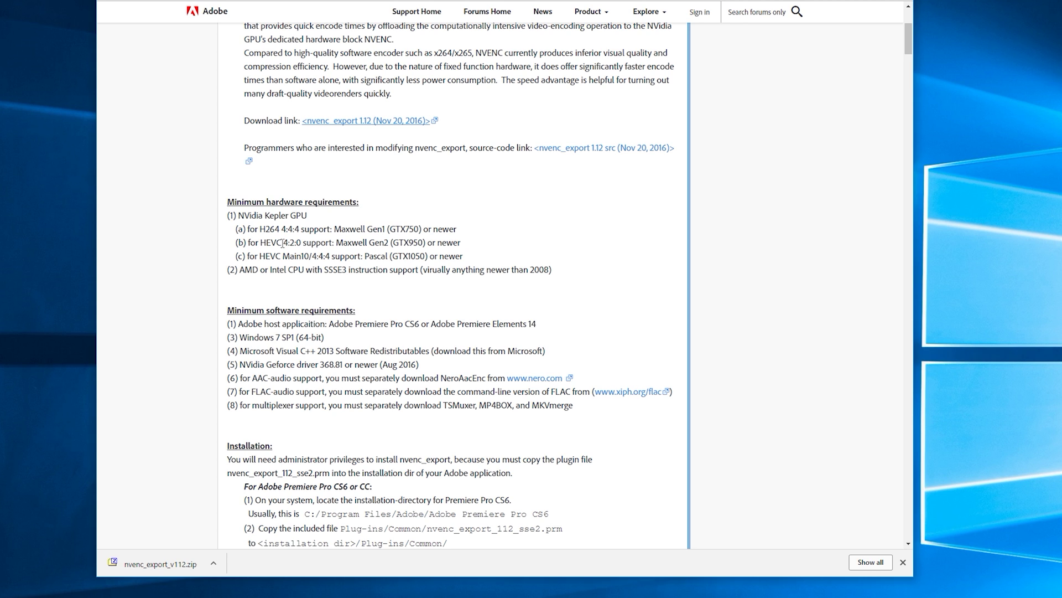
{"action": "scroll", "coordinate": [191, 334], "scroll_direction": "down", "scroll_amount": 2}
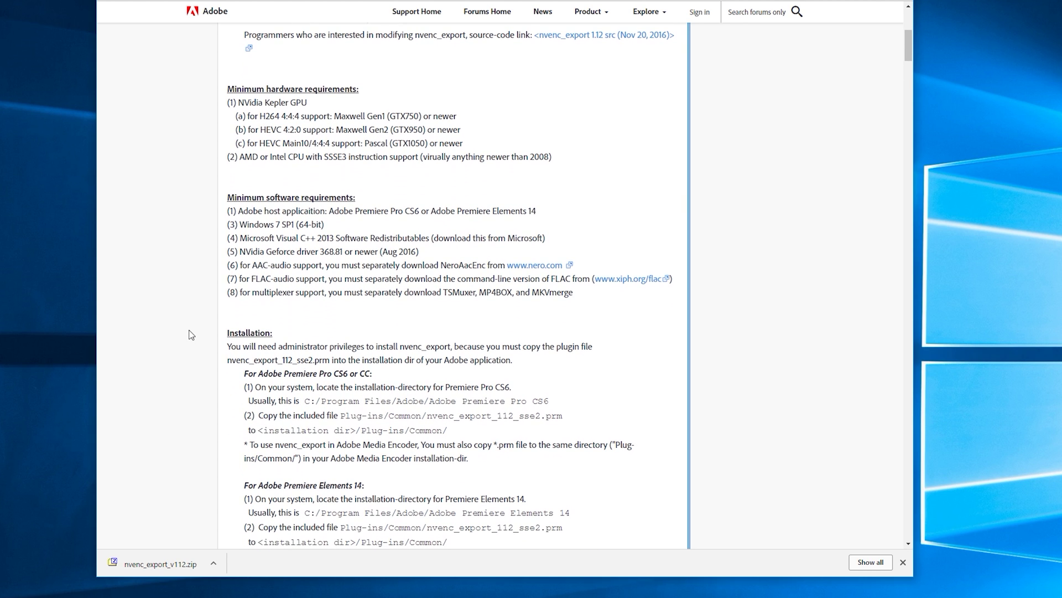
{"action": "scroll", "coordinate": [213, 406], "scroll_direction": "down", "scroll_amount": 1}
Extract nvenc_export_v112.zip from Downloads into its own folder with 7-Zip.
{"action": "key", "text": "alt+Tab"}
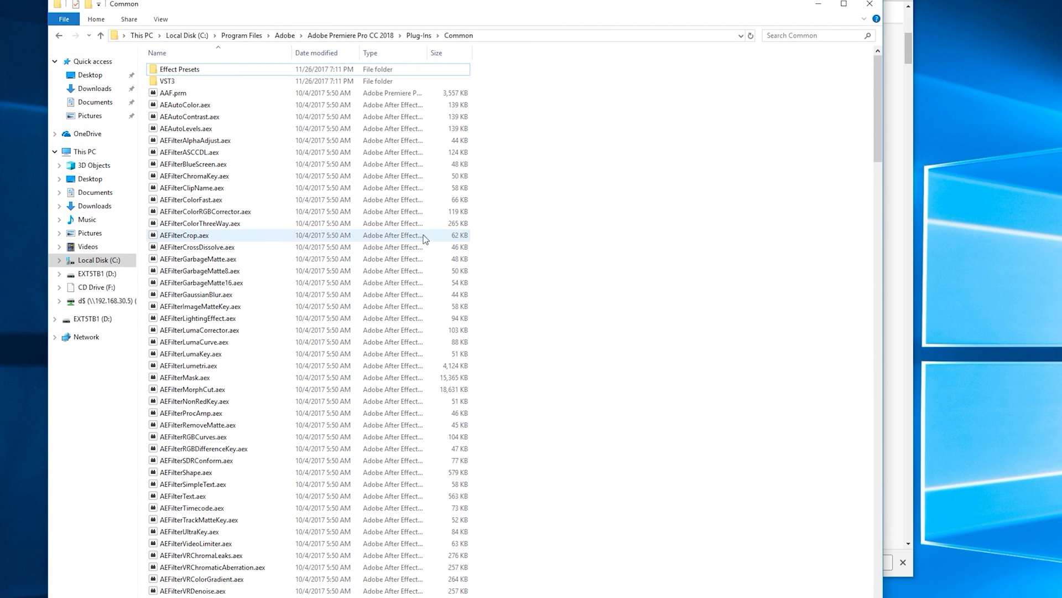
{"action": "key", "text": "alt+Tab"}
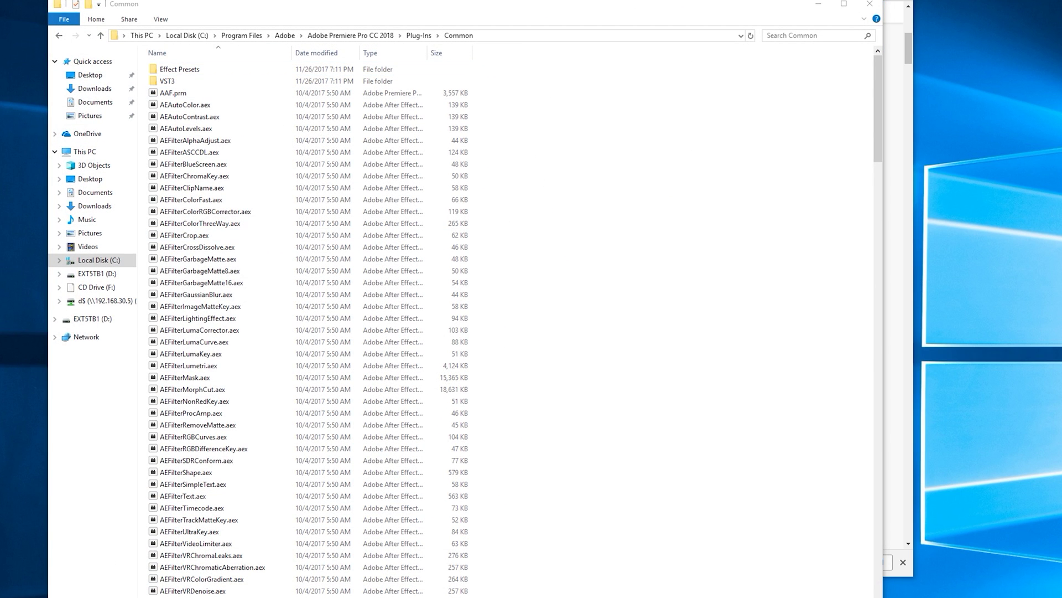
{"action": "key", "text": "super+e"}
{"action": "left_click", "coordinate": [111, 103]}
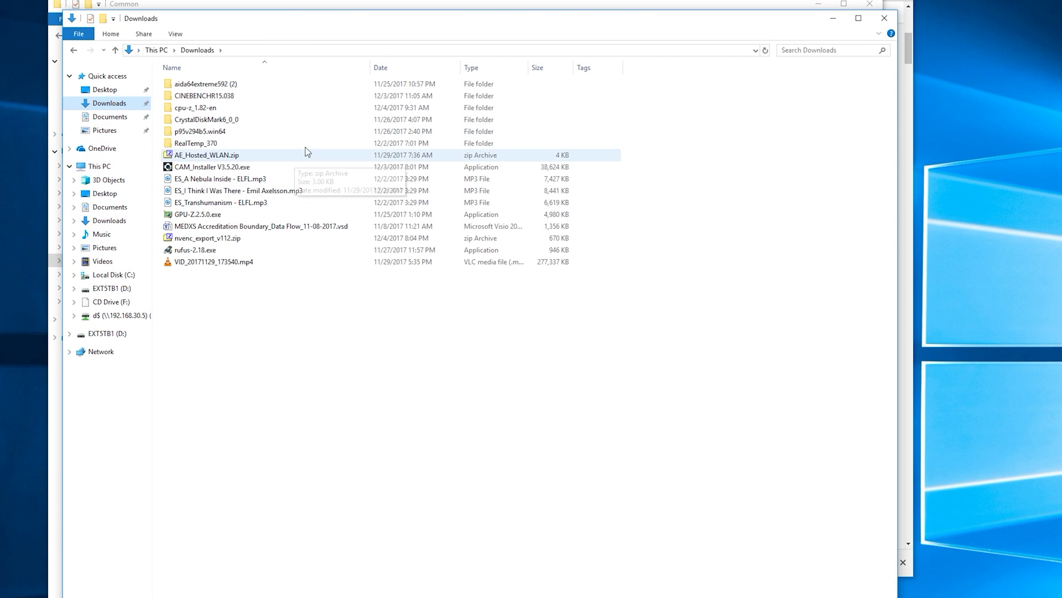
{"action": "left_click", "coordinate": [207, 155]}
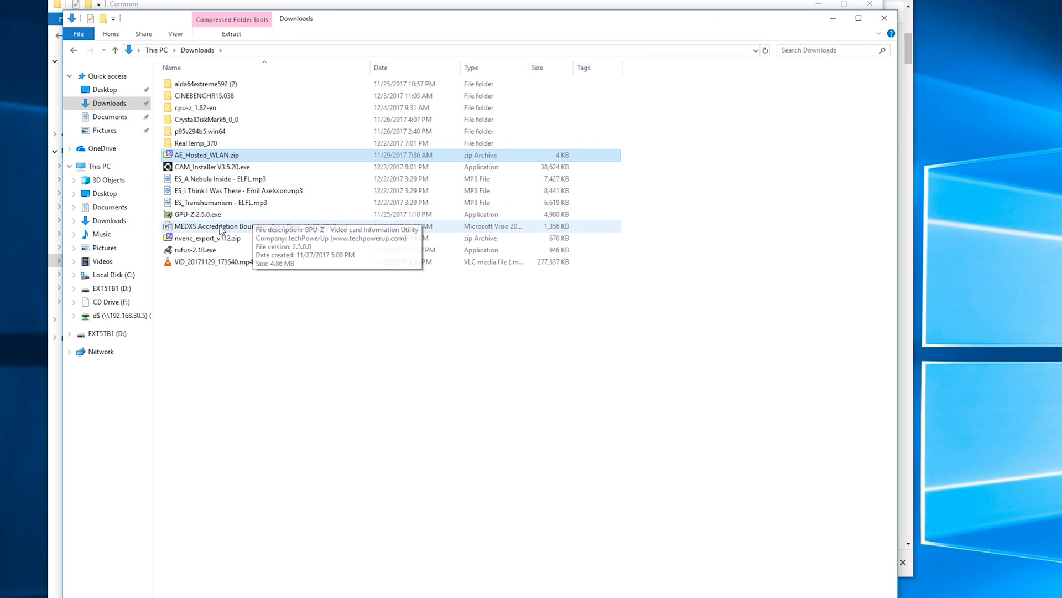
{"action": "left_click", "coordinate": [220, 239]}
{"action": "right_click", "coordinate": [220, 242]}
{"action": "mouse_move", "coordinate": [271, 260]}
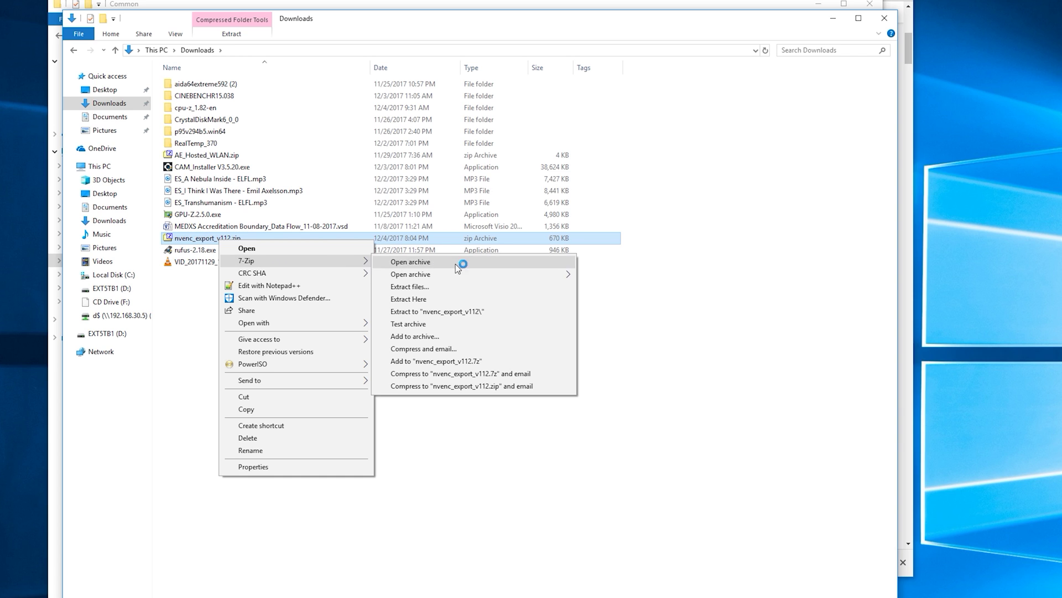
{"action": "left_click", "coordinate": [443, 312]}
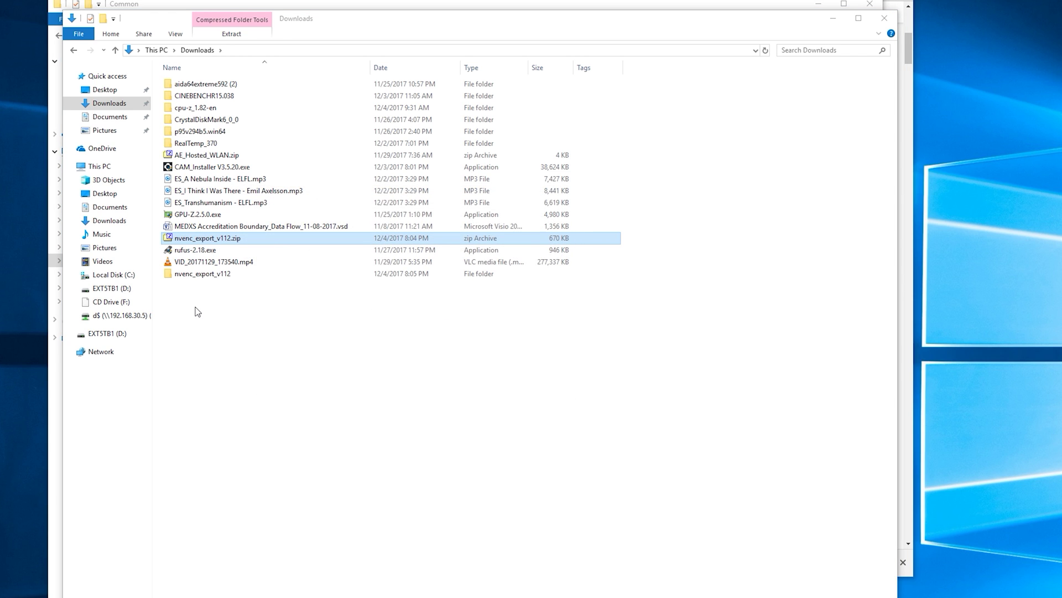
Open the extracted Plug-ins\Common folder and place it beside Premiere's plug-in folder.
{"action": "double_click", "coordinate": [218, 273]}
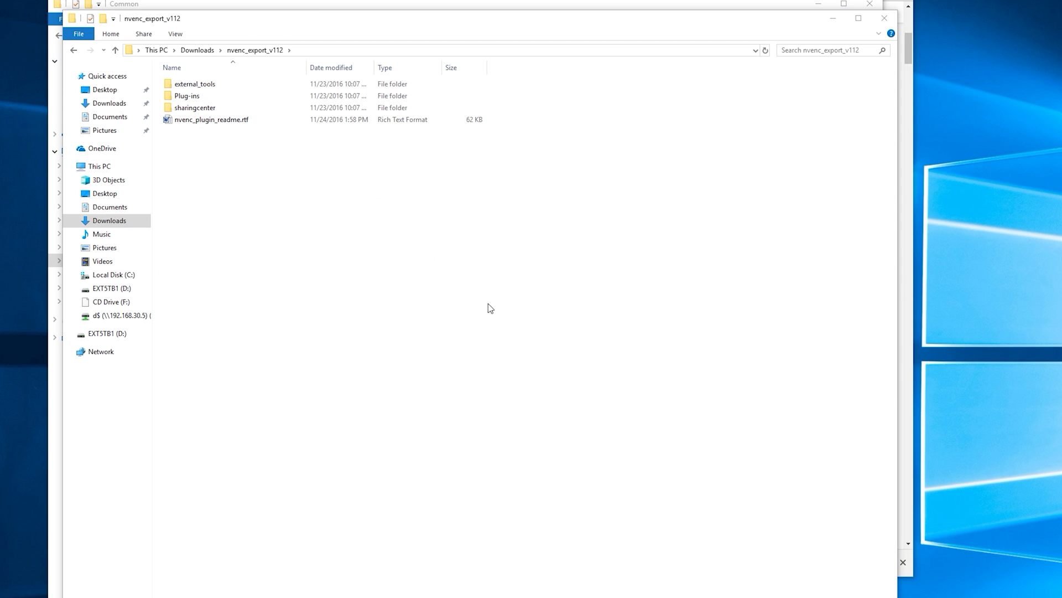
{"action": "double_click", "coordinate": [224, 97]}
{"action": "double_click", "coordinate": [208, 87]}
{"action": "left_click_drag", "start_coordinate": [323, 22], "coordinate": [595, 26]}
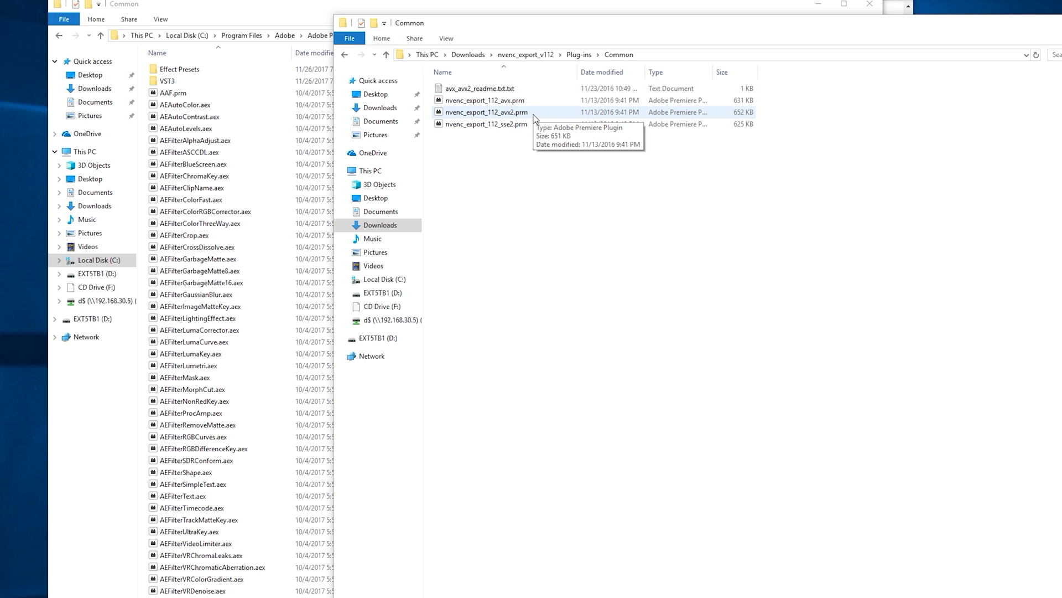
Launch the 64-bit CPU-Z from the cpu-z_1.82-en folder with administrator rights.
{"action": "left_click", "coordinate": [468, 54]}
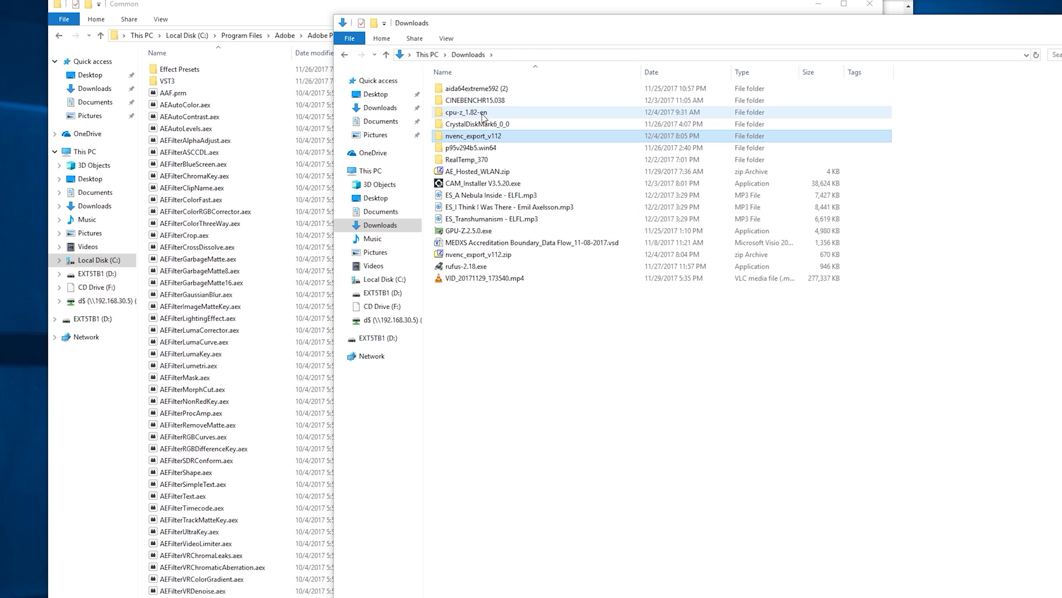
{"action": "double_click", "coordinate": [510, 114]}
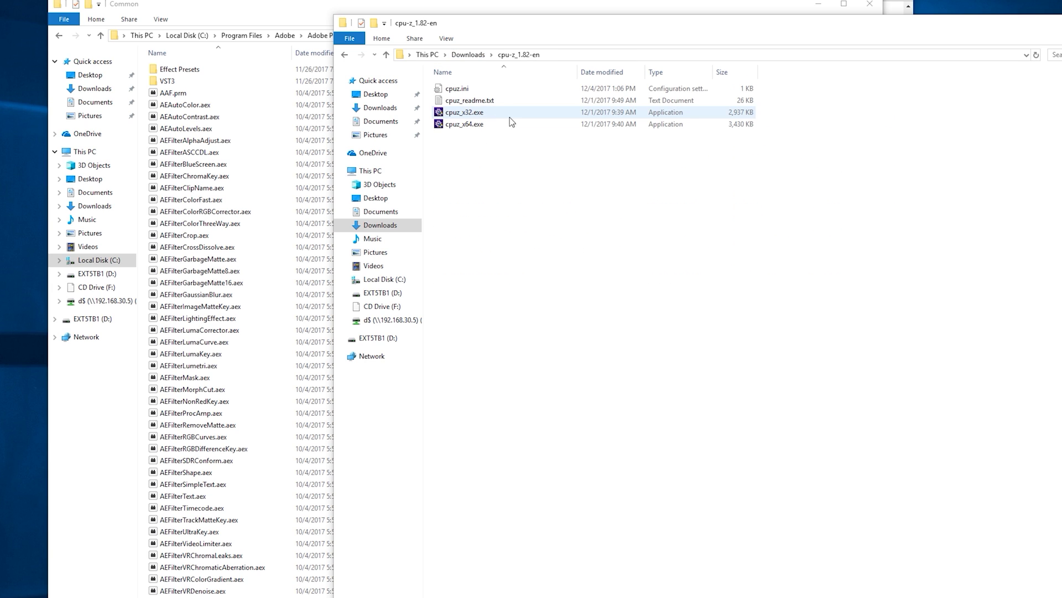
{"action": "left_click", "coordinate": [474, 130]}
{"action": "double_click", "coordinate": [475, 131]}
{"action": "left_click", "coordinate": [683, 424]}
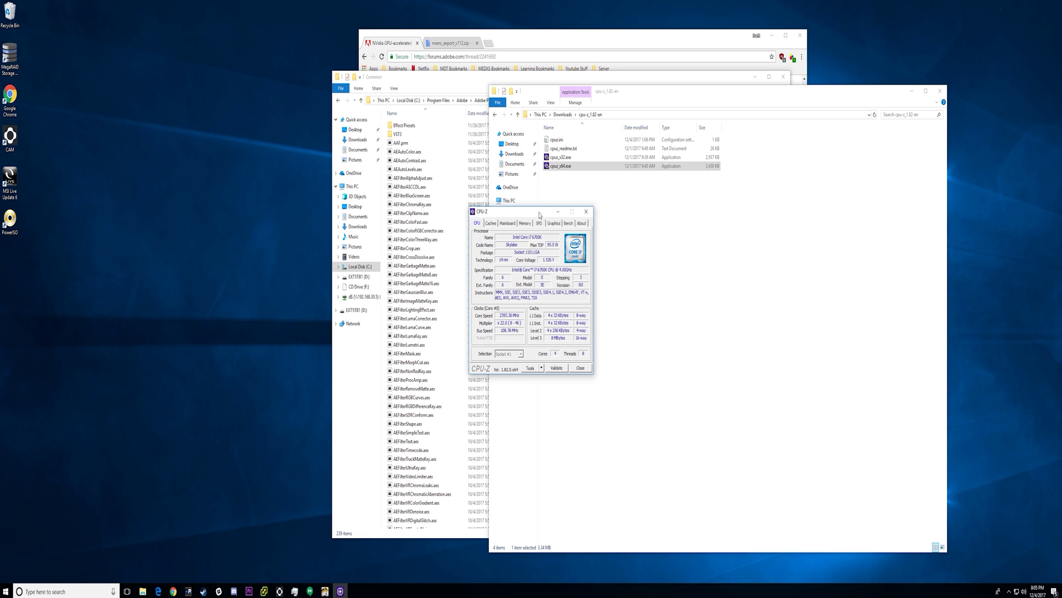
Move CPU-Z aside and review the i7-6700K's specifications and instruction sets.
{"action": "left_click_drag", "start_coordinate": [540, 214], "coordinate": [263, 203]}
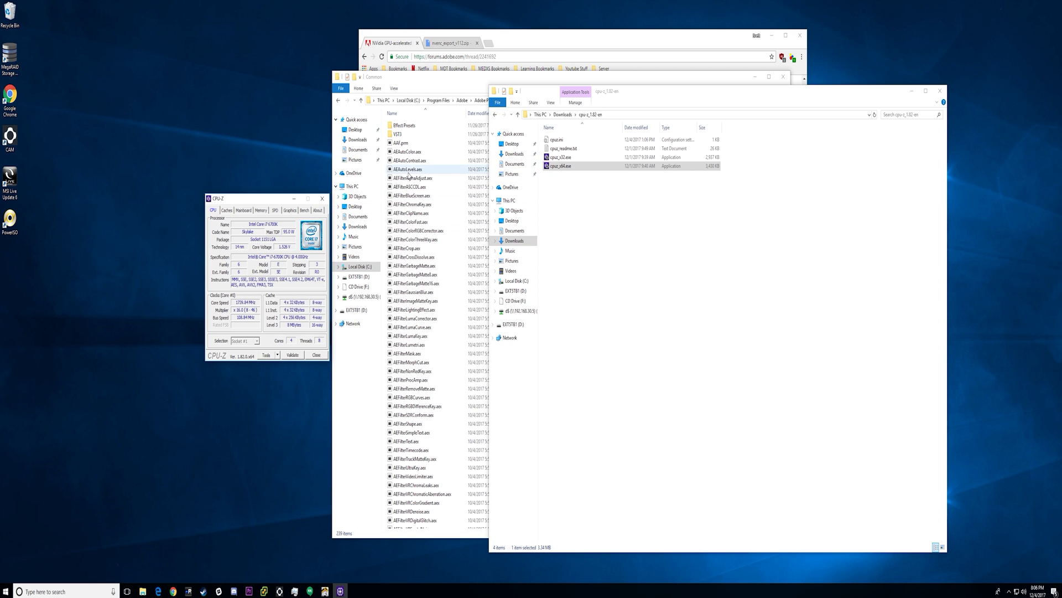
Close CPU-Z and paste nvenc_export_112_avx2.prm into Premiere Pro CC 2018's Plug-ins\Common folder.
{"action": "left_click", "coordinate": [322, 199]}
{"action": "key", "text": "alt+Up"}
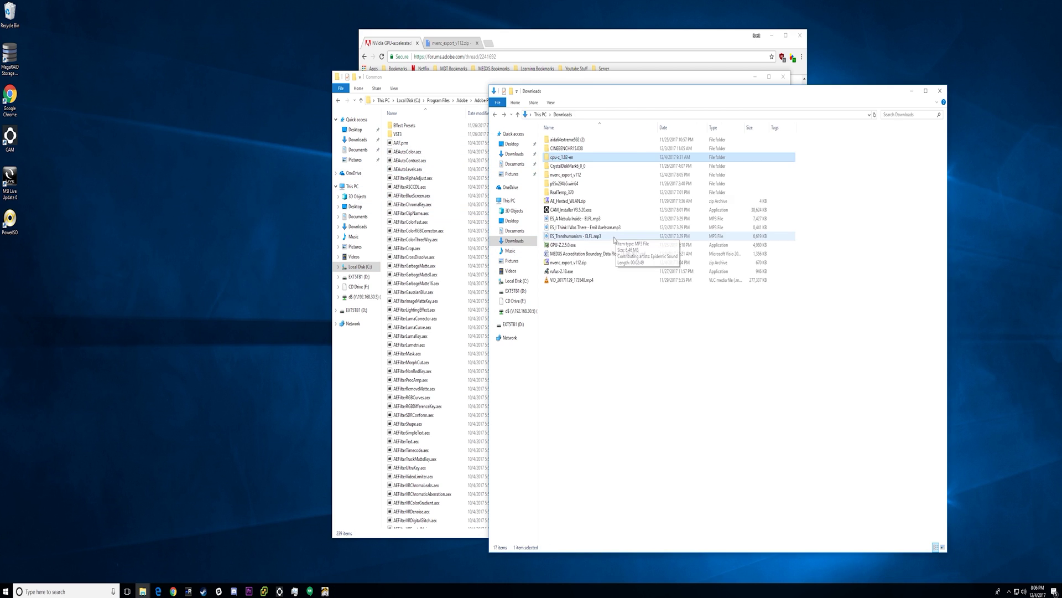
{"action": "double_click", "coordinate": [616, 244]}
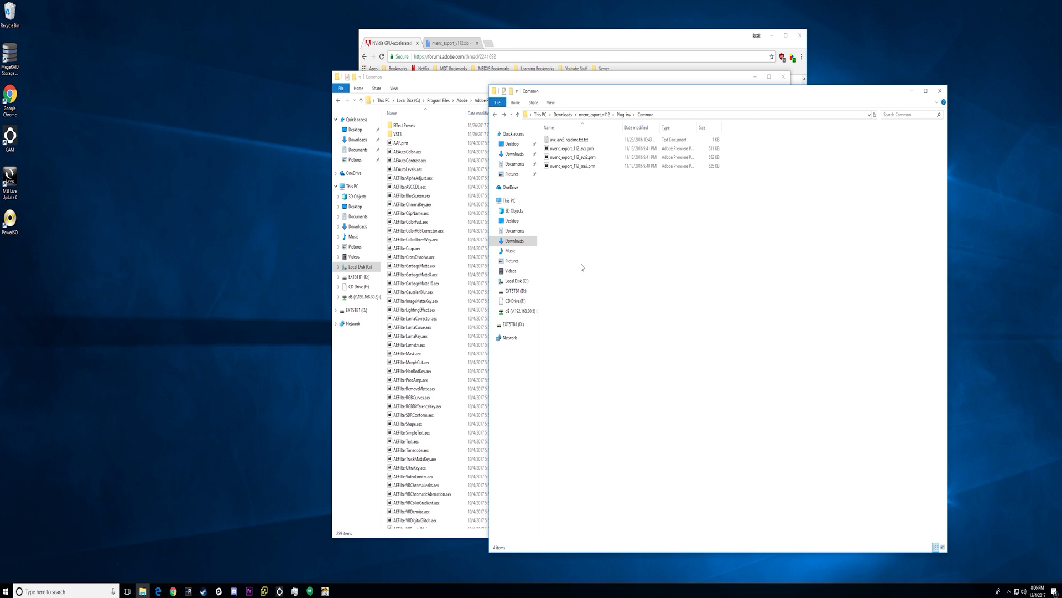
{"action": "left_click", "coordinate": [594, 160]}
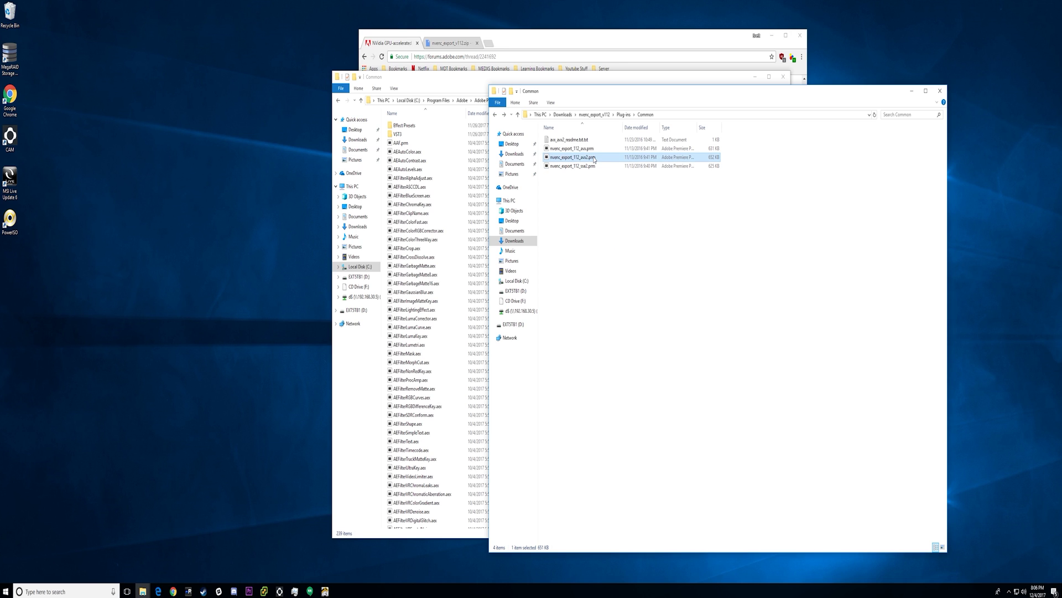
{"action": "left_click", "coordinate": [463, 84]}
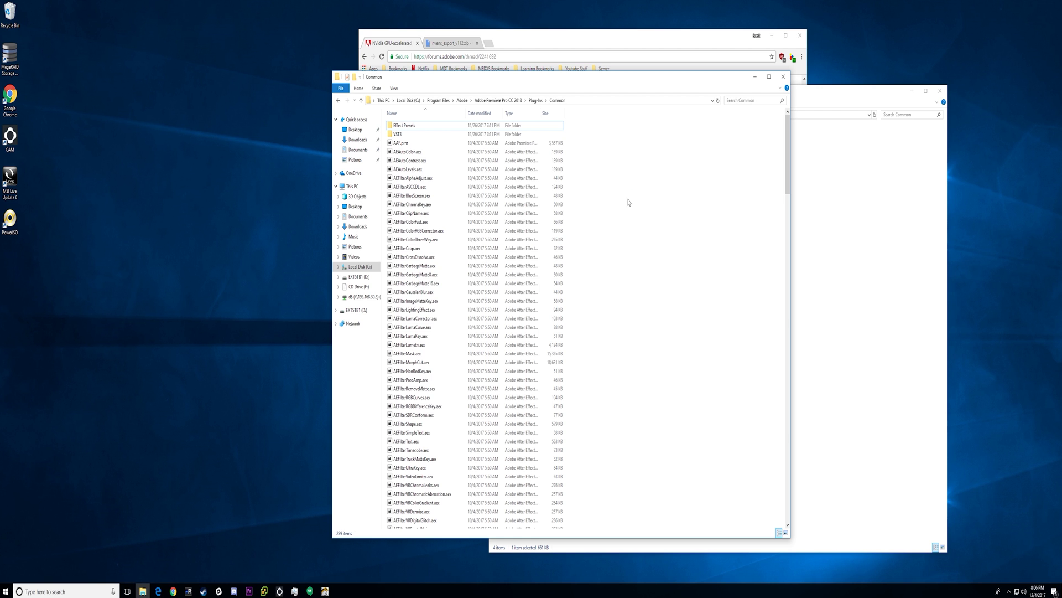
{"action": "key", "text": "ctrl+v"}
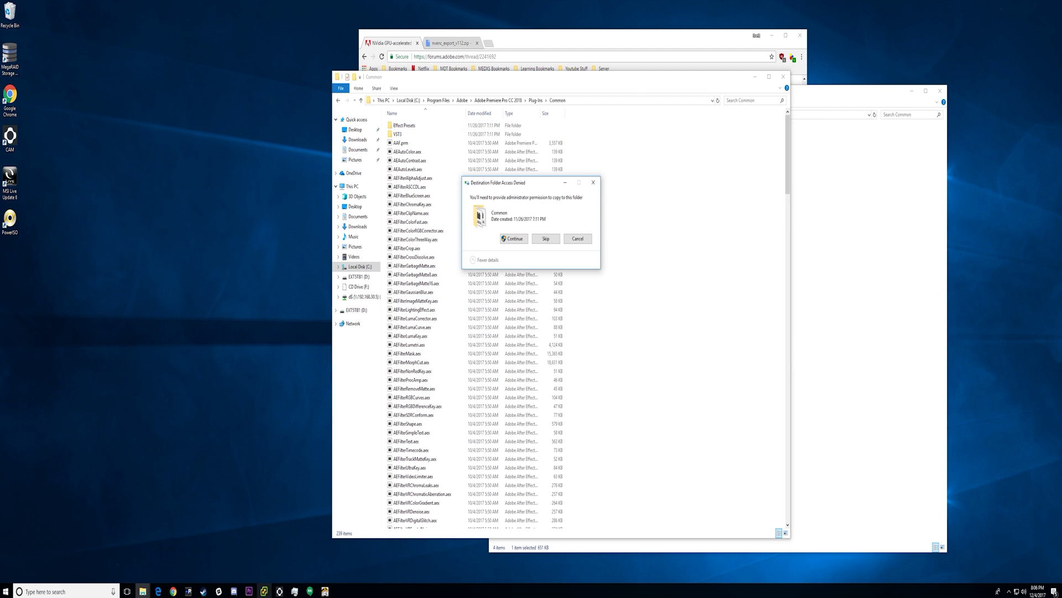
Save the open Premiere Pro project and close Premiere Pro.
{"action": "right_click", "coordinate": [250, 591]}
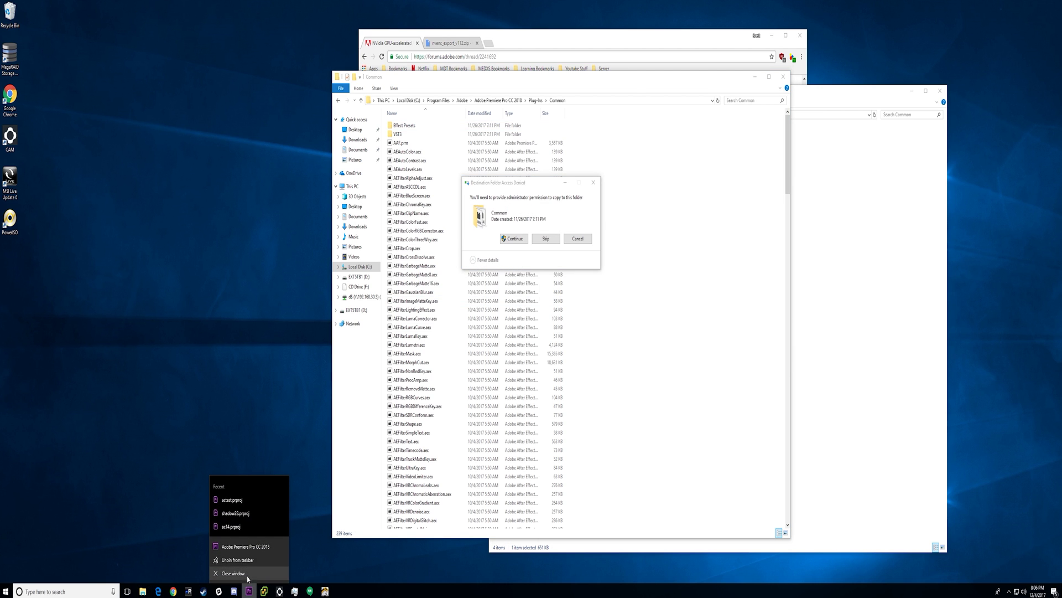
{"action": "left_click", "coordinate": [250, 591]}
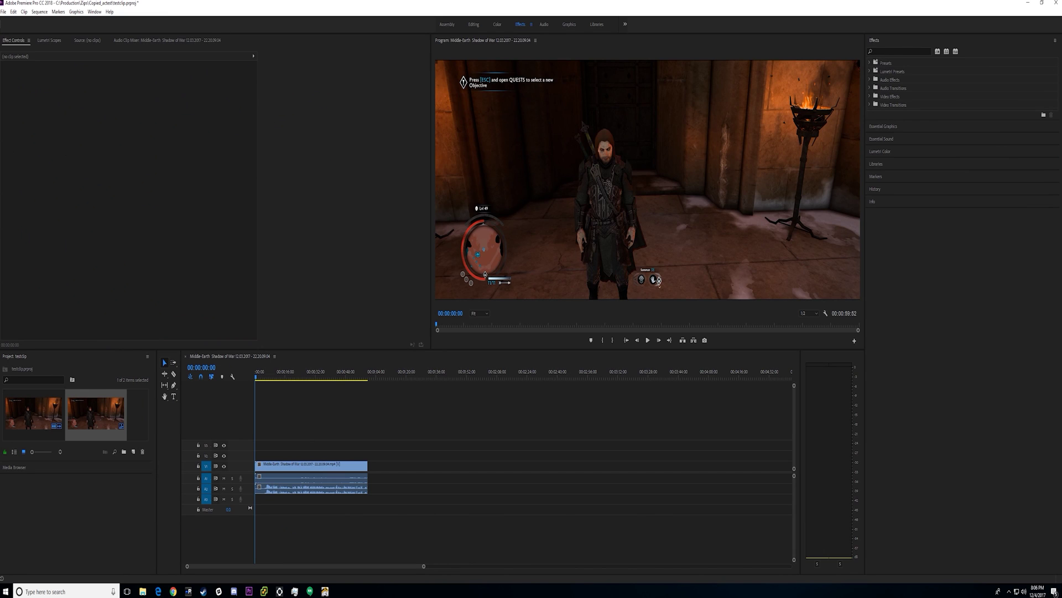
{"action": "left_click", "coordinate": [4, 12]}
{"action": "left_click", "coordinate": [16, 107]}
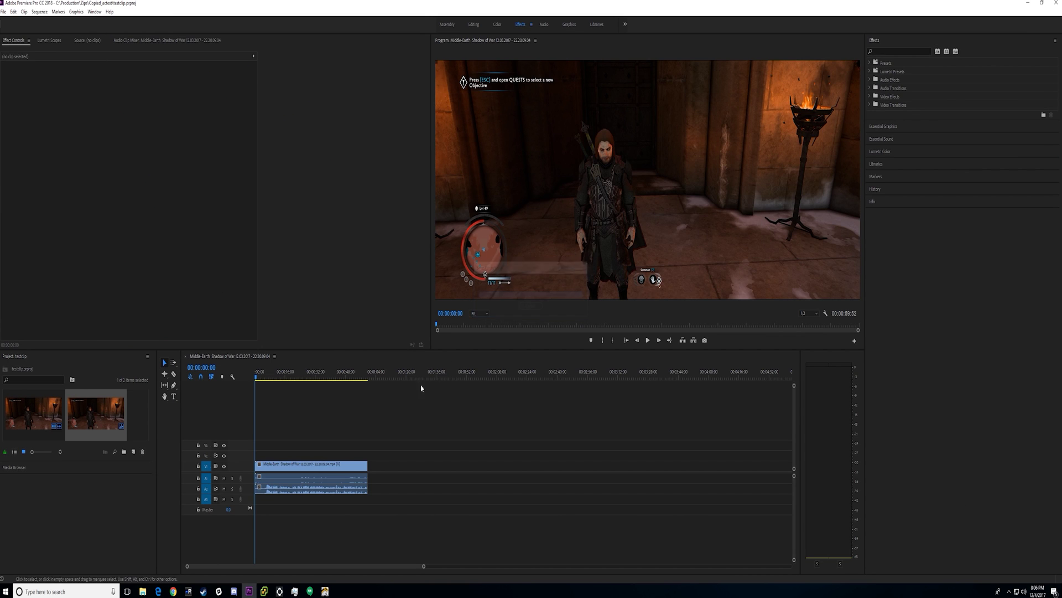
{"action": "left_click", "coordinate": [1053, 3]}
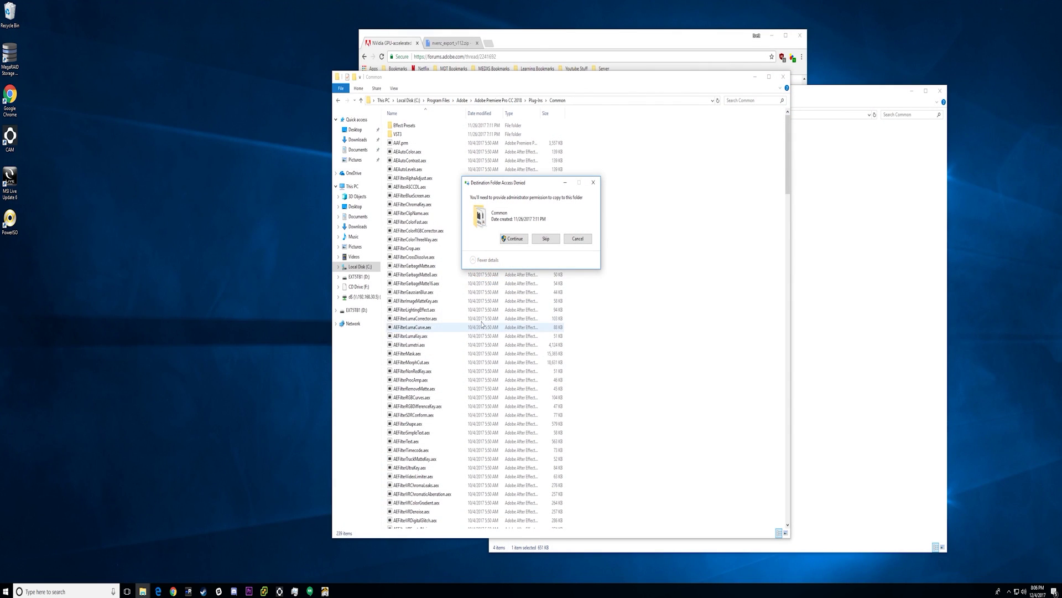
Confirm the plugin copy with admin rights and return to the forum post in Chrome.
{"action": "left_click", "coordinate": [522, 239]}
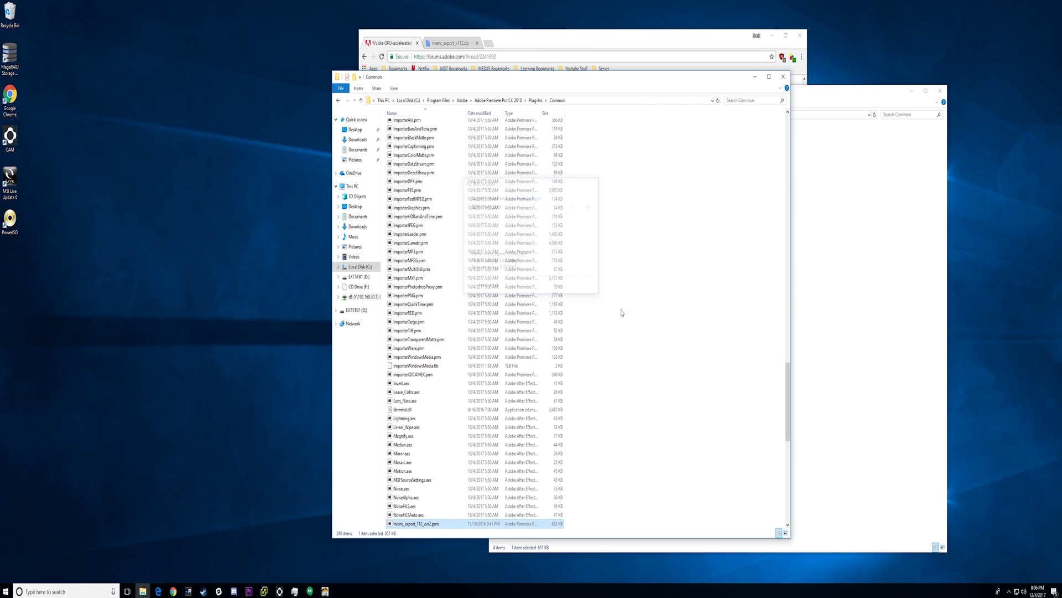
{"action": "left_click", "coordinate": [685, 361]}
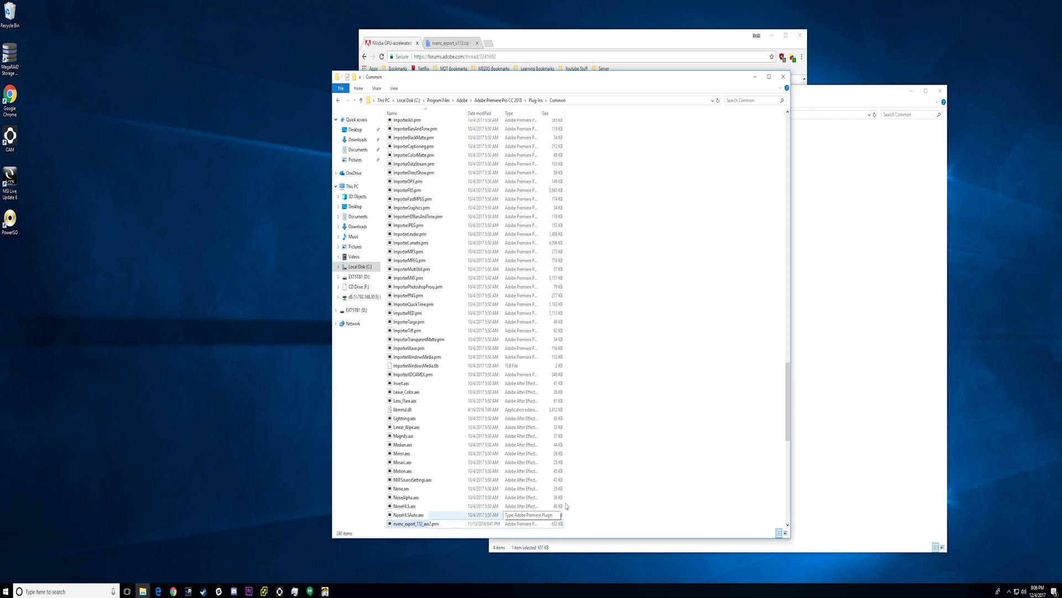
{"action": "left_click", "coordinate": [765, 61]}
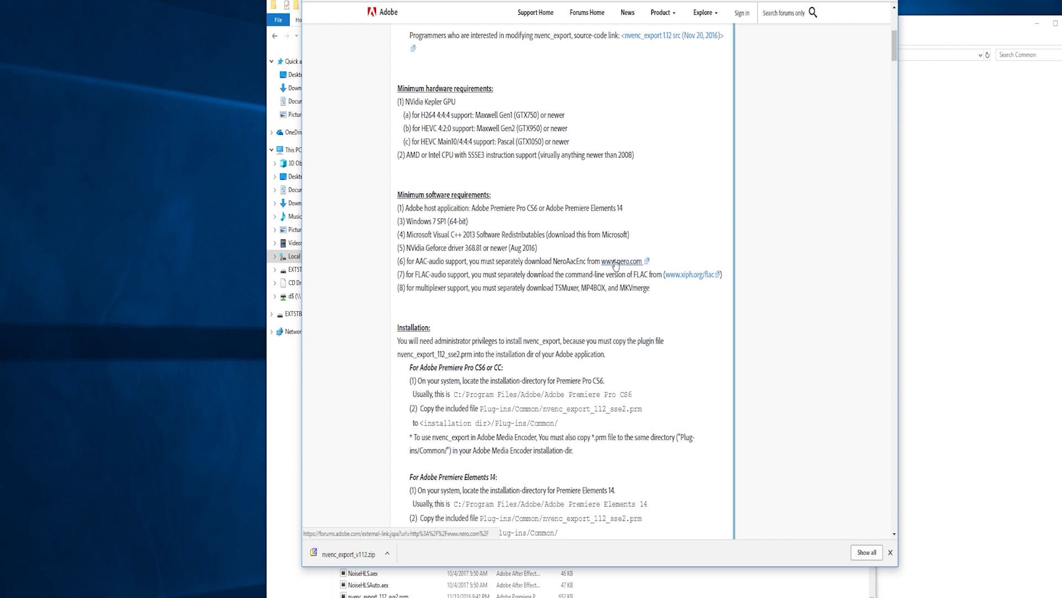
Search the web for MP4BOX and download the latest win64 GPAC nightly installer.
{"action": "left_click_drag", "start_coordinate": [553, 261], "coordinate": [586, 265]}
{"action": "left_click", "coordinate": [507, 277]}
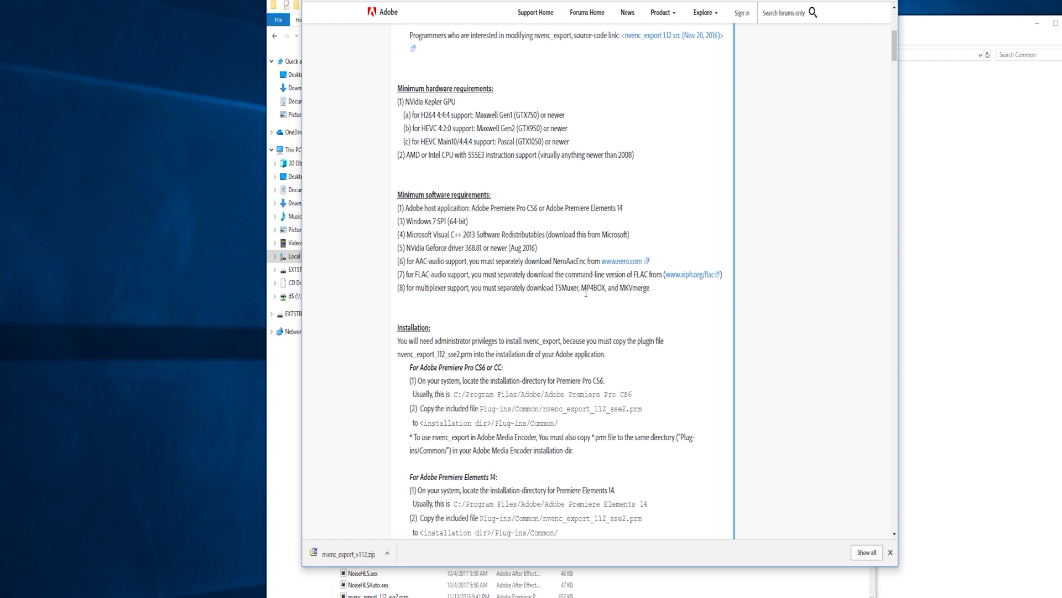
{"action": "left_click_drag", "start_coordinate": [582, 292], "coordinate": [605, 290]}
{"action": "right_click", "coordinate": [593, 287]}
{"action": "left_click", "coordinate": [579, 319]}
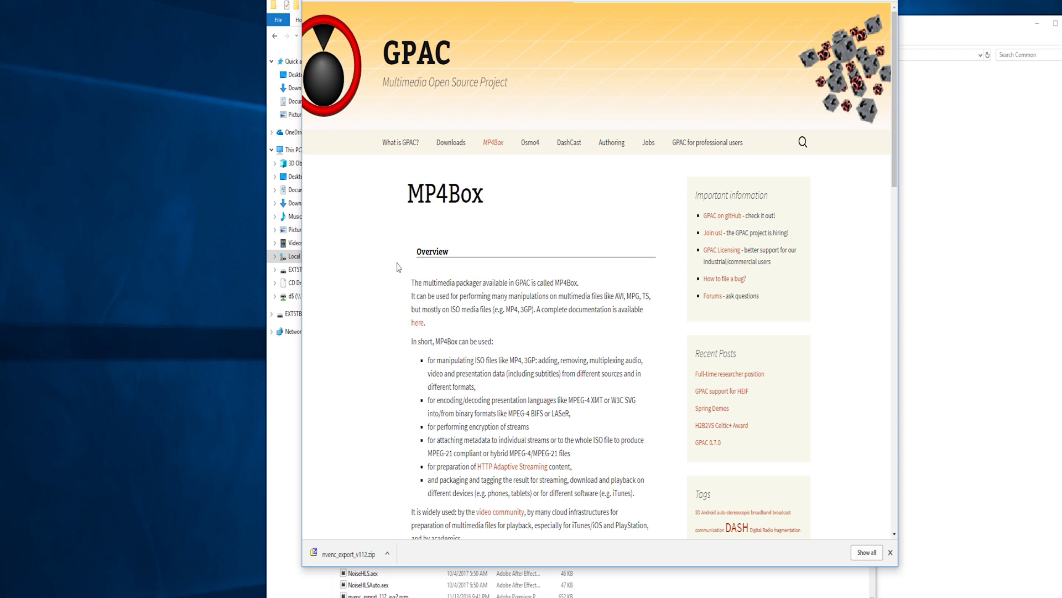
{"action": "mouse_move", "coordinate": [444, 149]}
{"action": "scroll", "coordinate": [394, 292], "scroll_direction": "down", "scroll_amount": 7}
{"action": "scroll", "coordinate": [395, 289], "scroll_direction": "down", "scroll_amount": 4}
{"action": "scroll", "coordinate": [396, 286], "scroll_direction": "up", "scroll_amount": 11}
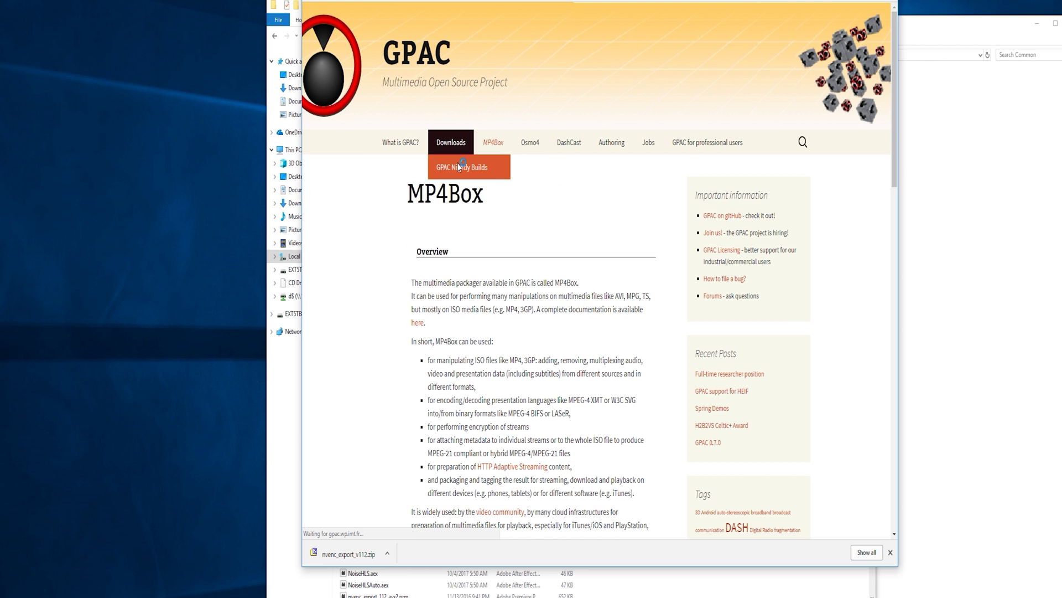
{"action": "left_click", "coordinate": [460, 168]}
{"action": "scroll", "coordinate": [353, 332], "scroll_direction": "down", "scroll_amount": 4}
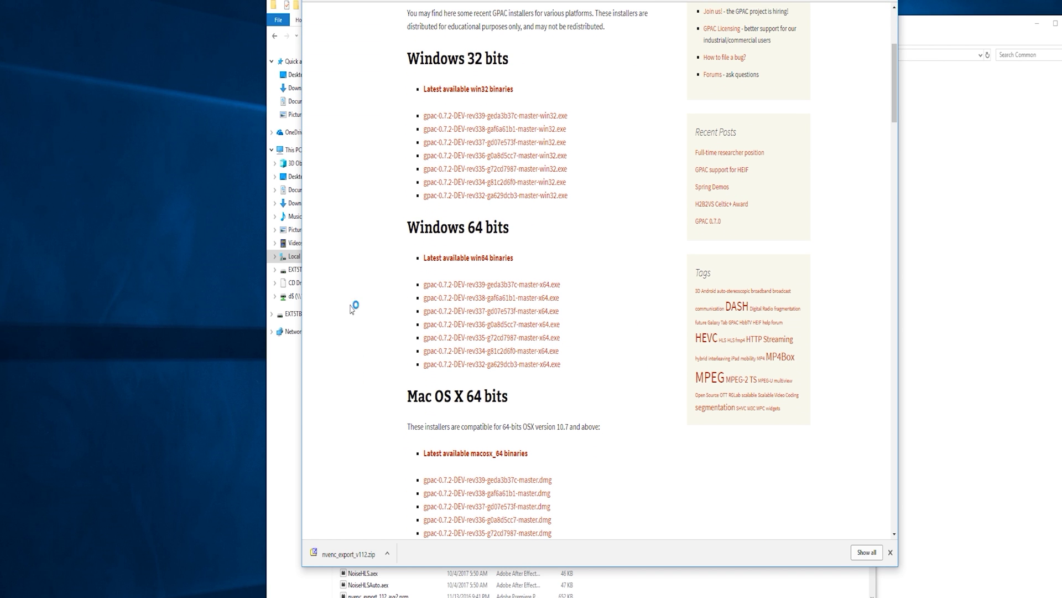
{"action": "left_click", "coordinate": [465, 261]}
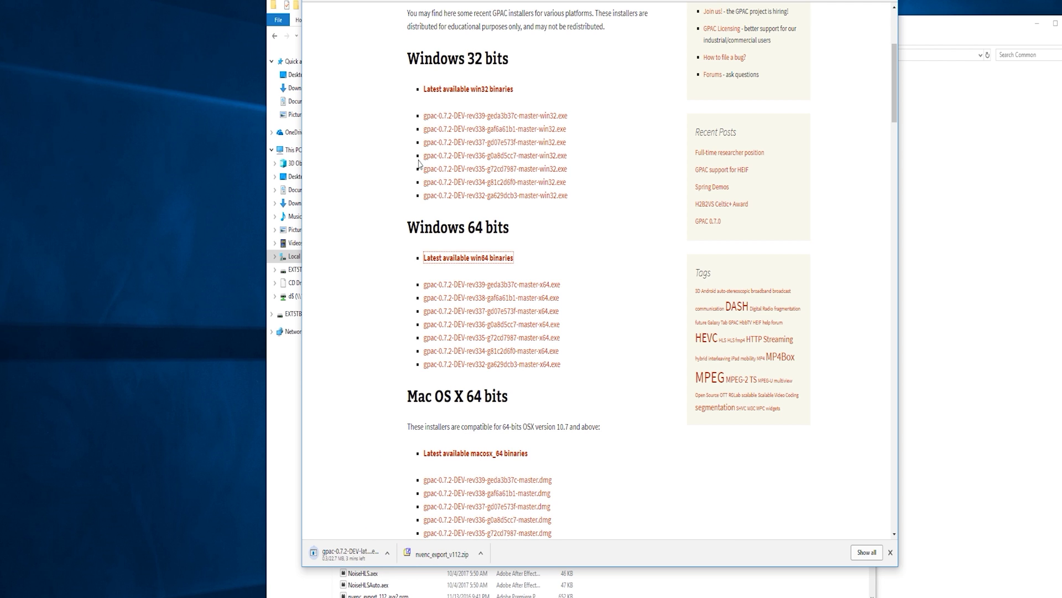
Download Nero AAC Codec 1.5.4 from the VideoHelp page.
{"action": "key", "text": "ctrl+Tab"}
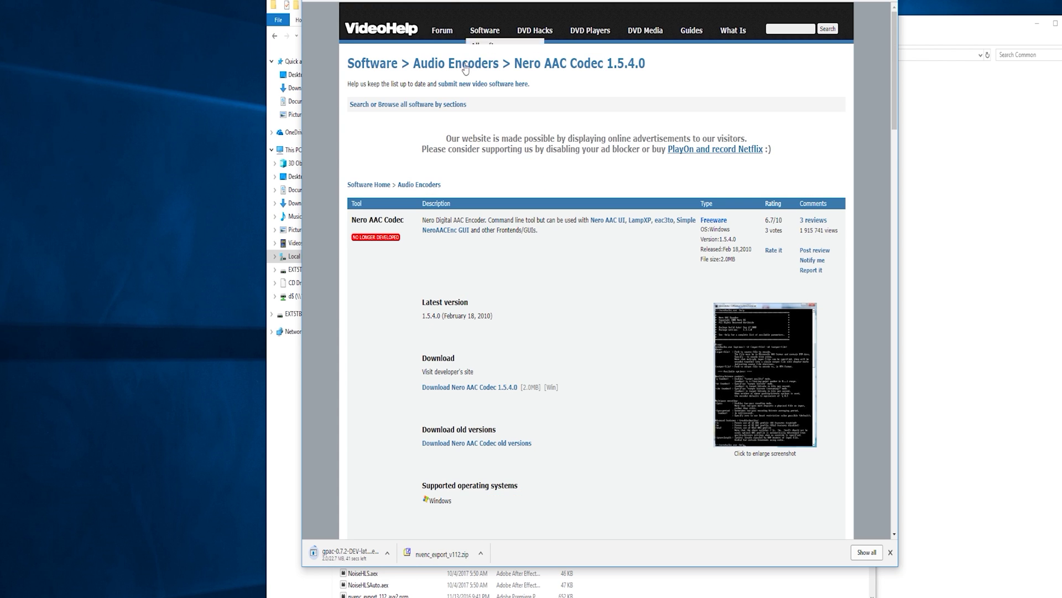
{"action": "scroll", "coordinate": [479, 326], "scroll_direction": "down", "scroll_amount": 2}
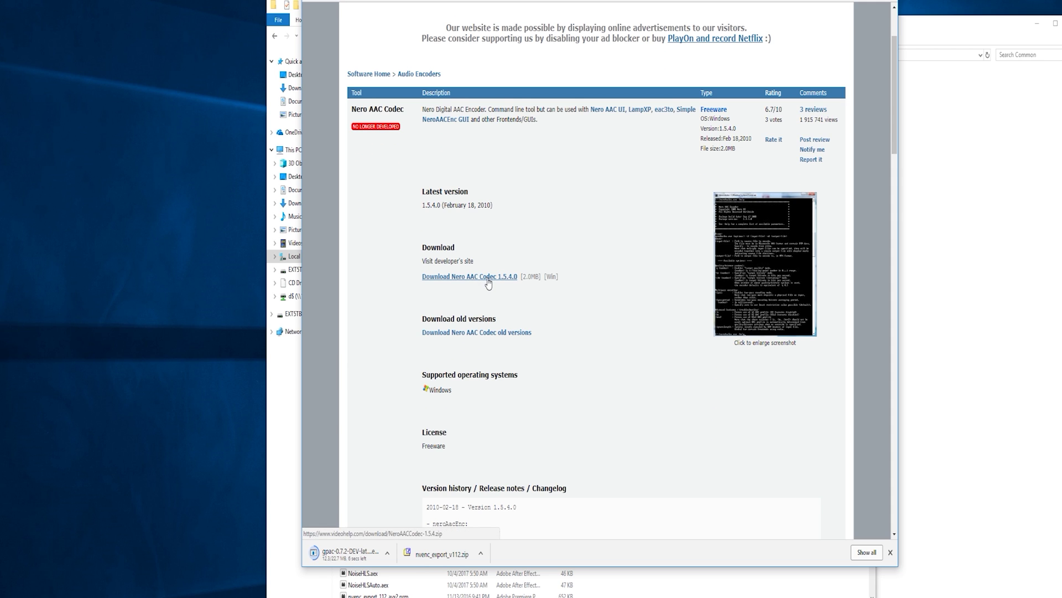
{"action": "left_click", "coordinate": [488, 278]}
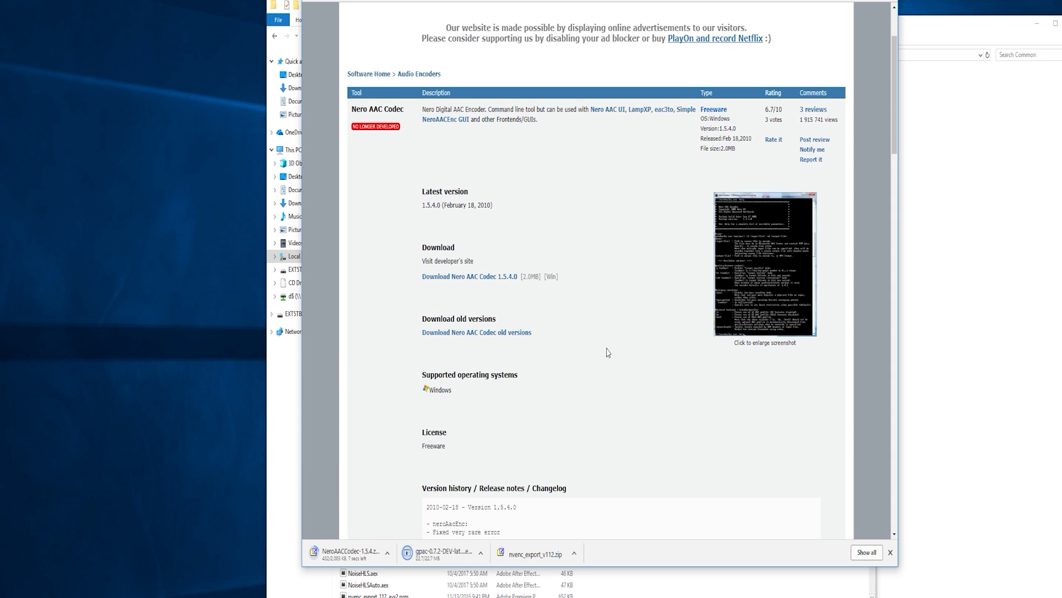
Run the GPAC installer from Downloads, bypassing the SmartScreen warning and allowing changes.
{"action": "left_click", "coordinate": [707, 597]}
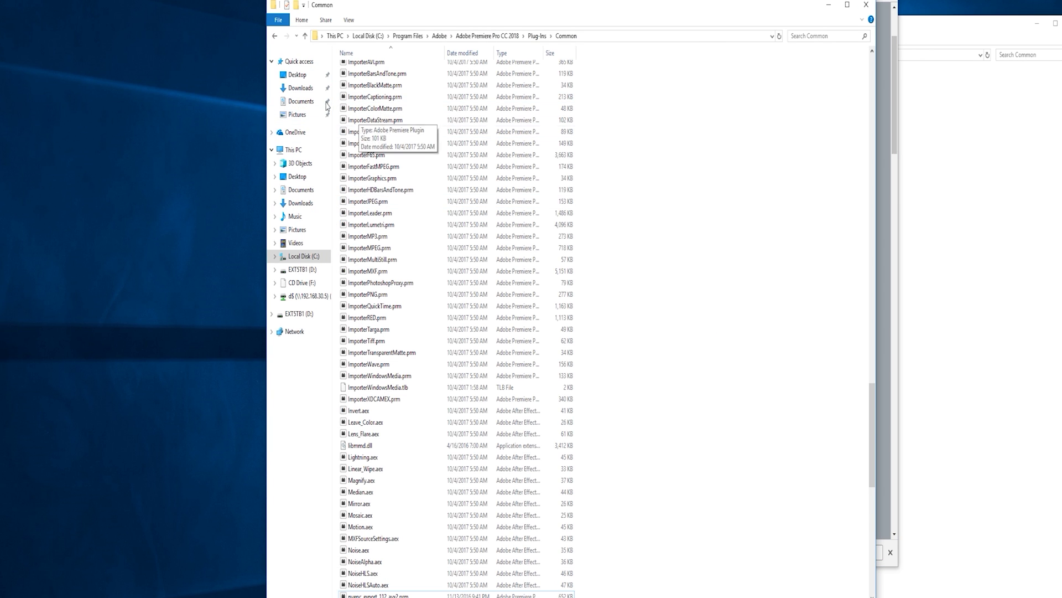
{"action": "left_click", "coordinate": [301, 88]}
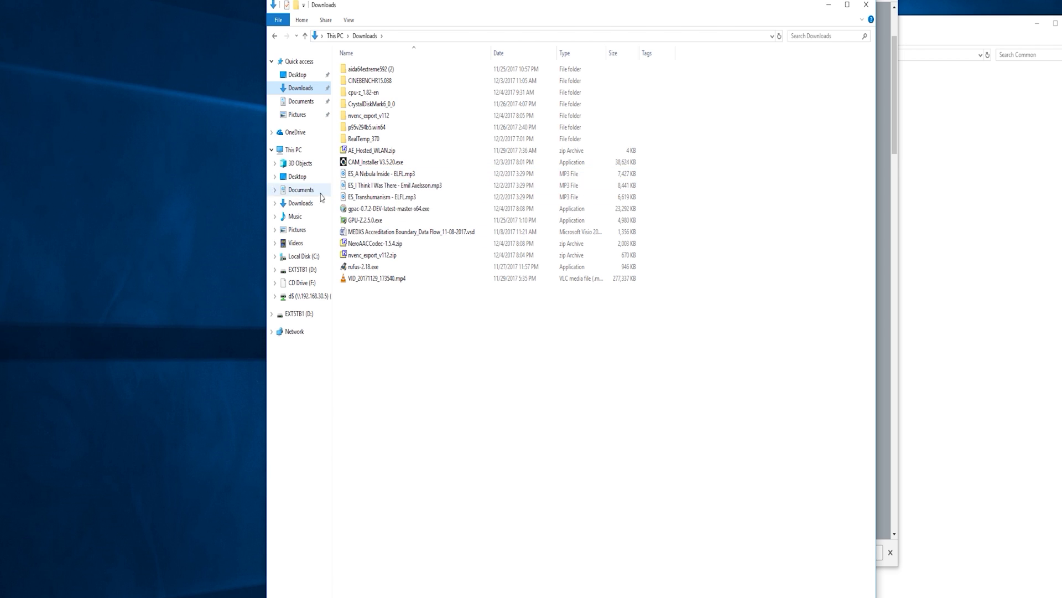
{"action": "left_click", "coordinate": [384, 210]}
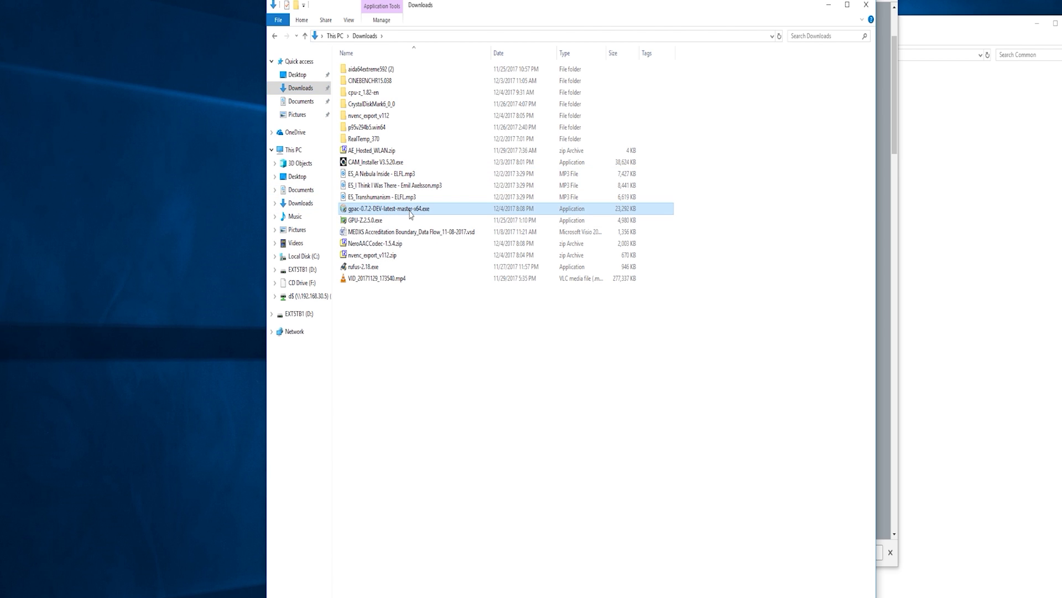
{"action": "double_click", "coordinate": [410, 210]}
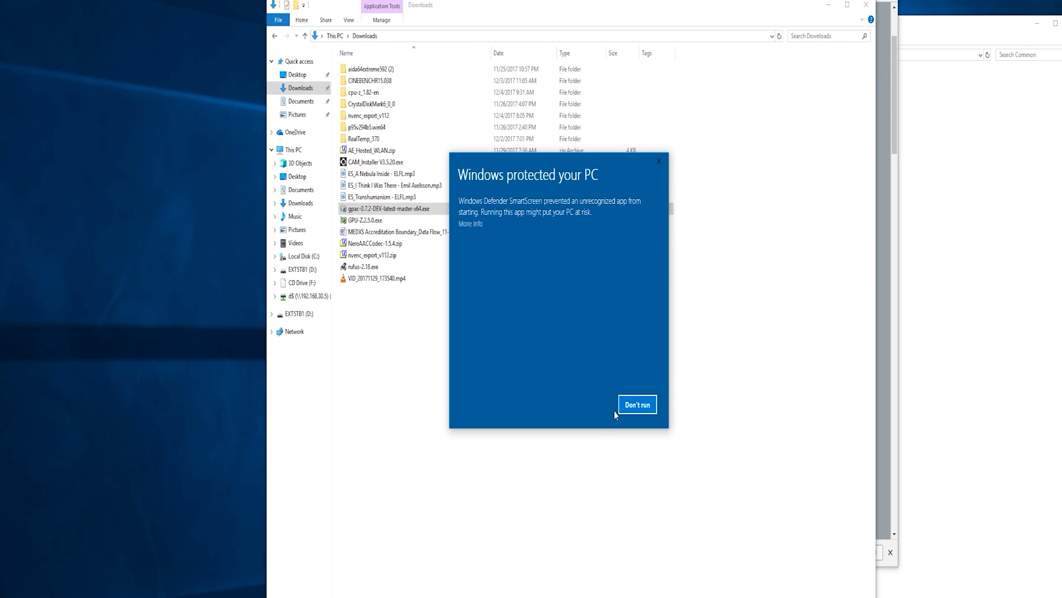
{"action": "left_click", "coordinate": [476, 225]}
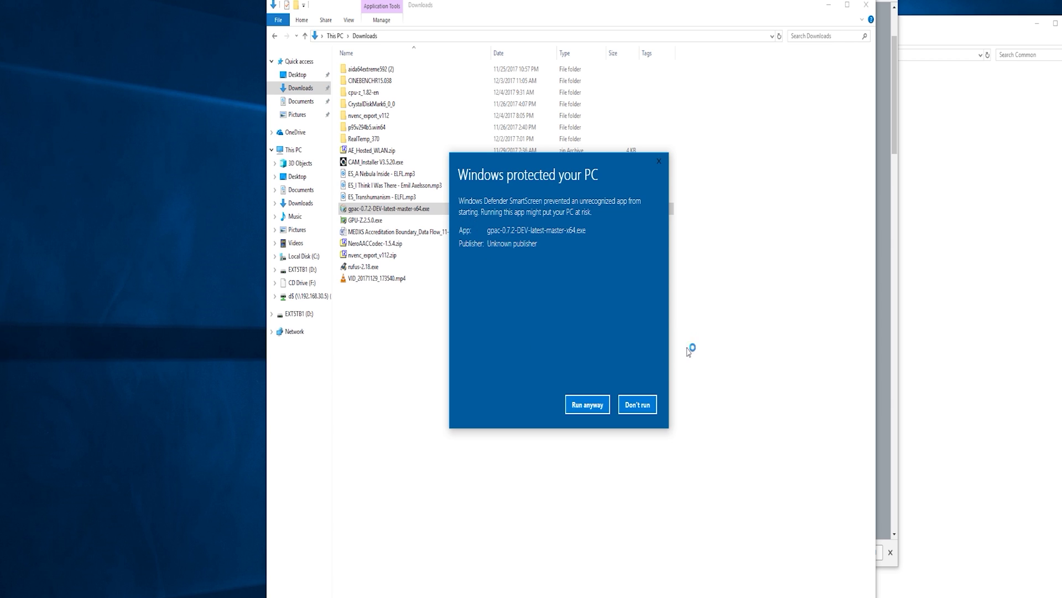
{"action": "left_click", "coordinate": [581, 406]}
{"action": "left_click", "coordinate": [540, 404]}
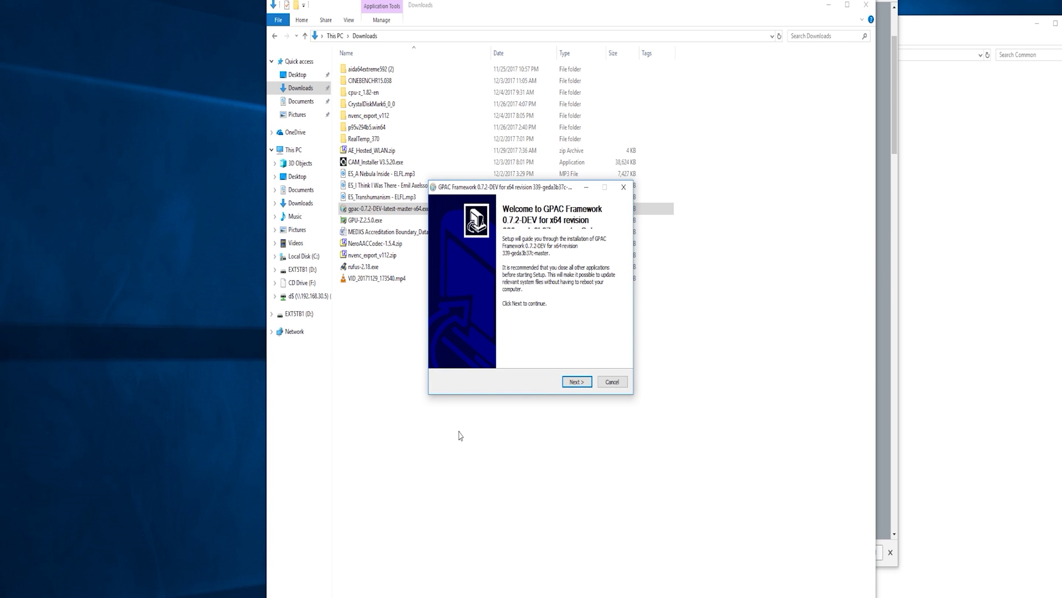
Accept the GPAC license agreement and the patents and royalties terms.
{"action": "left_click", "coordinate": [577, 382]}
{"action": "left_click", "coordinate": [577, 382]}
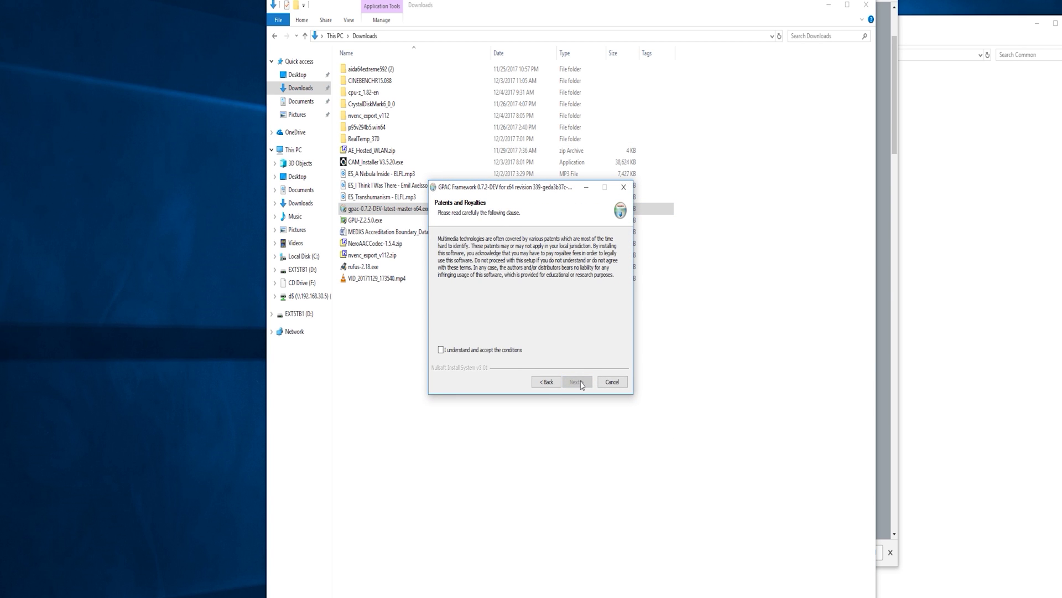
{"action": "left_click", "coordinate": [512, 350]}
{"action": "left_click", "coordinate": [577, 382]}
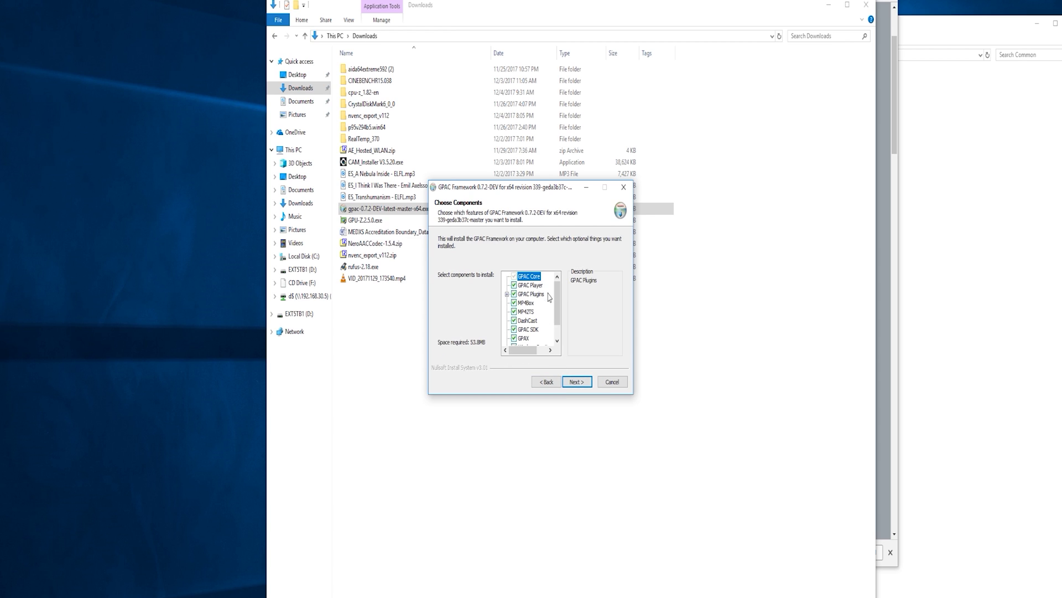
Untick the Player, Plugins, MP42TS, DashCast, SDK and other extras, then install to C:\Program Files\GPAC.
{"action": "left_click", "coordinate": [514, 285]}
{"action": "left_click", "coordinate": [514, 294]}
{"action": "left_click", "coordinate": [514, 312]}
{"action": "left_click", "coordinate": [514, 321]}
{"action": "left_click", "coordinate": [514, 329]}
{"action": "left_click", "coordinate": [514, 338]}
{"action": "scroll", "coordinate": [514, 338], "scroll_direction": "down", "scroll_amount": 1}
{"action": "left_click", "coordinate": [514, 329]}
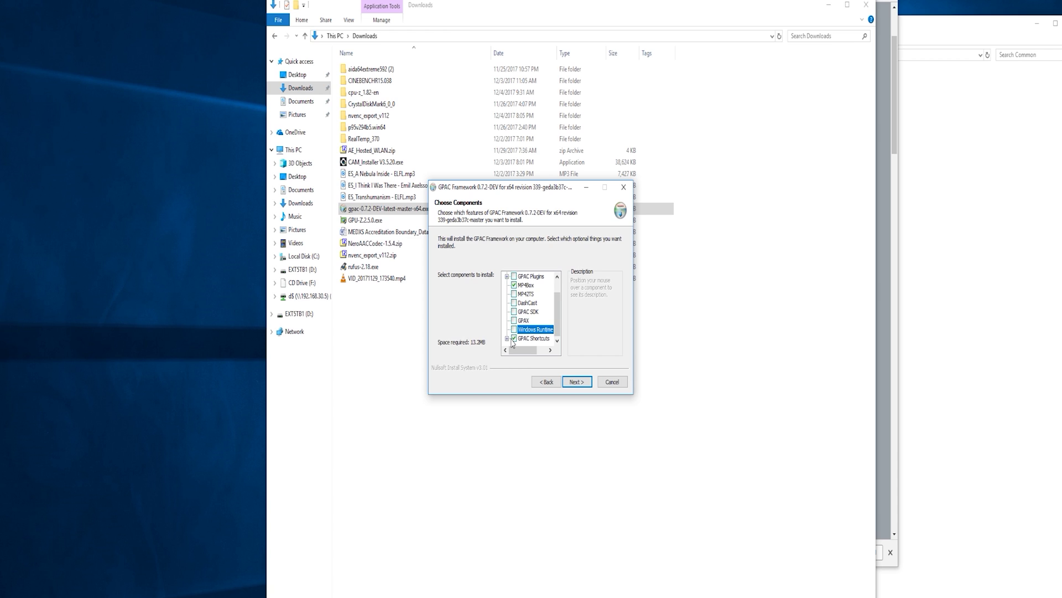
{"action": "left_click", "coordinate": [513, 339]}
{"action": "scroll", "coordinate": [525, 301], "scroll_direction": "up", "scroll_amount": 1}
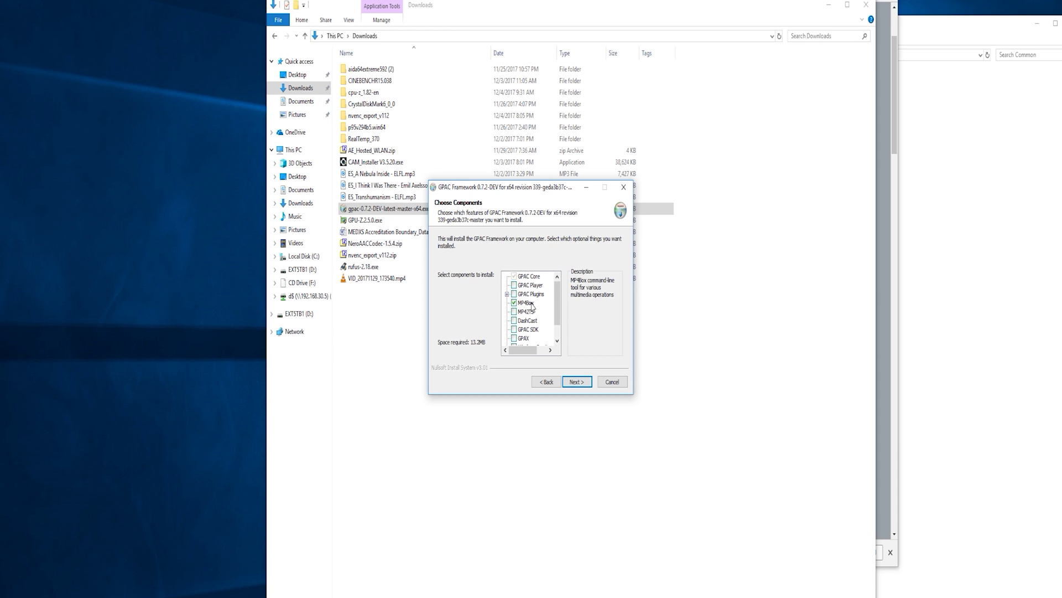
{"action": "left_click", "coordinate": [577, 382]}
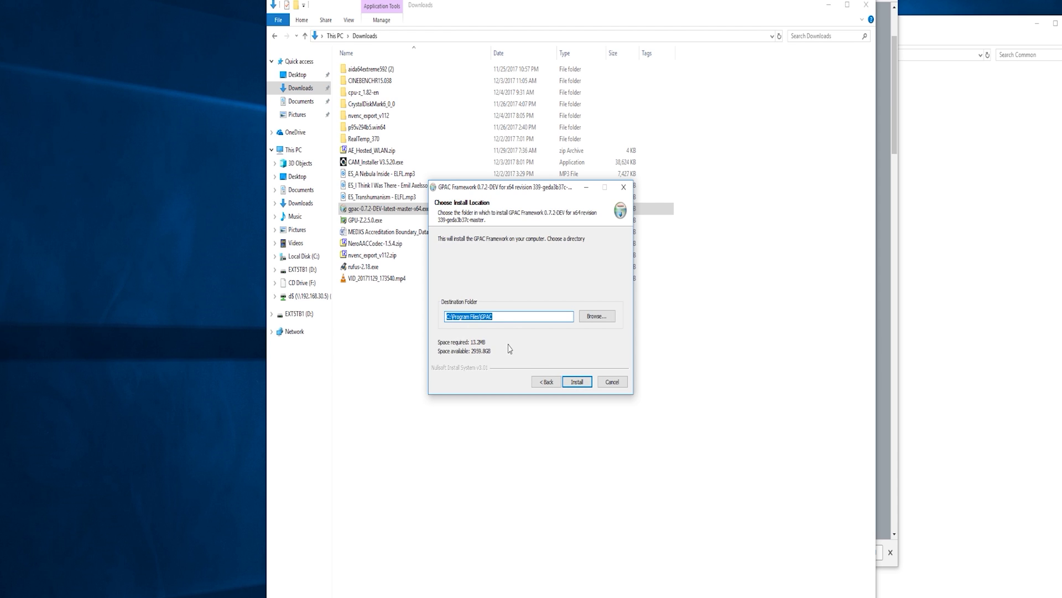
{"action": "left_click", "coordinate": [577, 382]}
Close the finished GPAC installer and extract NeroAACCodec-1.5.4.zip into its own folder.
{"action": "left_click", "coordinate": [577, 382]}
{"action": "left_click", "coordinate": [368, 290]}
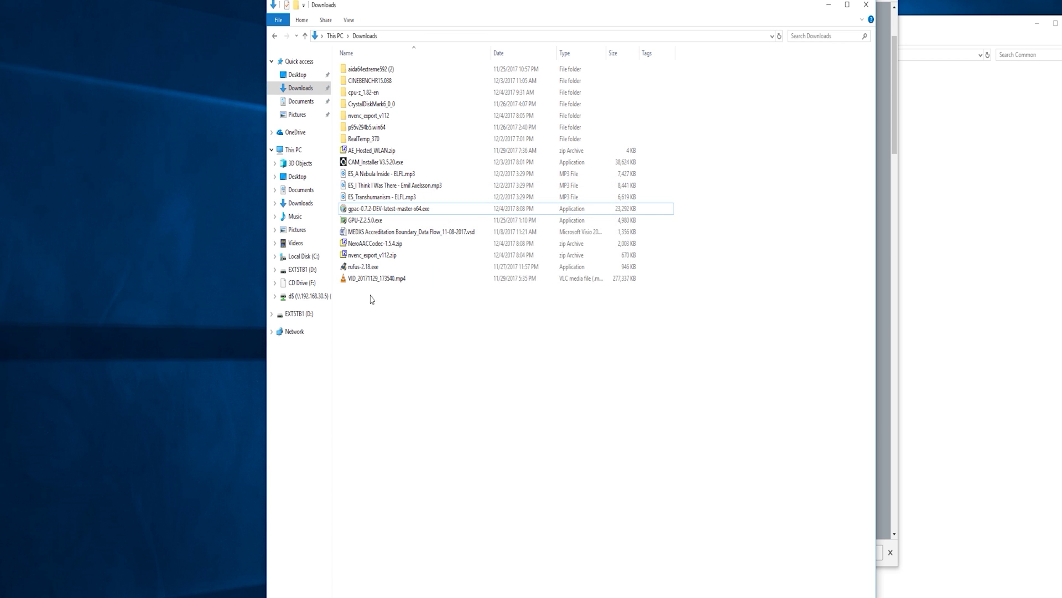
{"action": "right_click", "coordinate": [392, 244]}
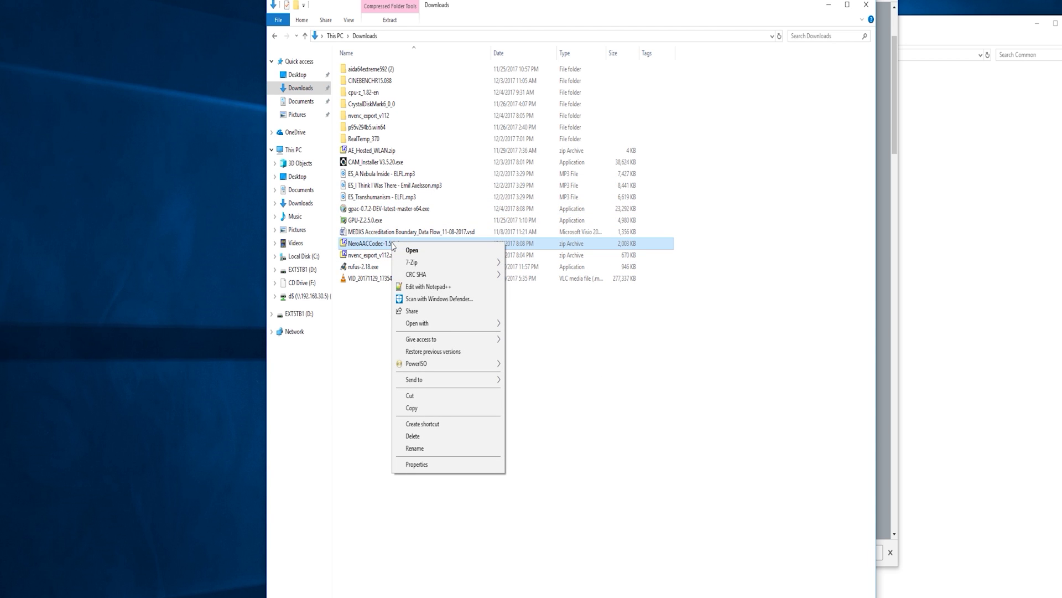
{"action": "mouse_move", "coordinate": [452, 267]}
{"action": "left_click", "coordinate": [556, 311]}
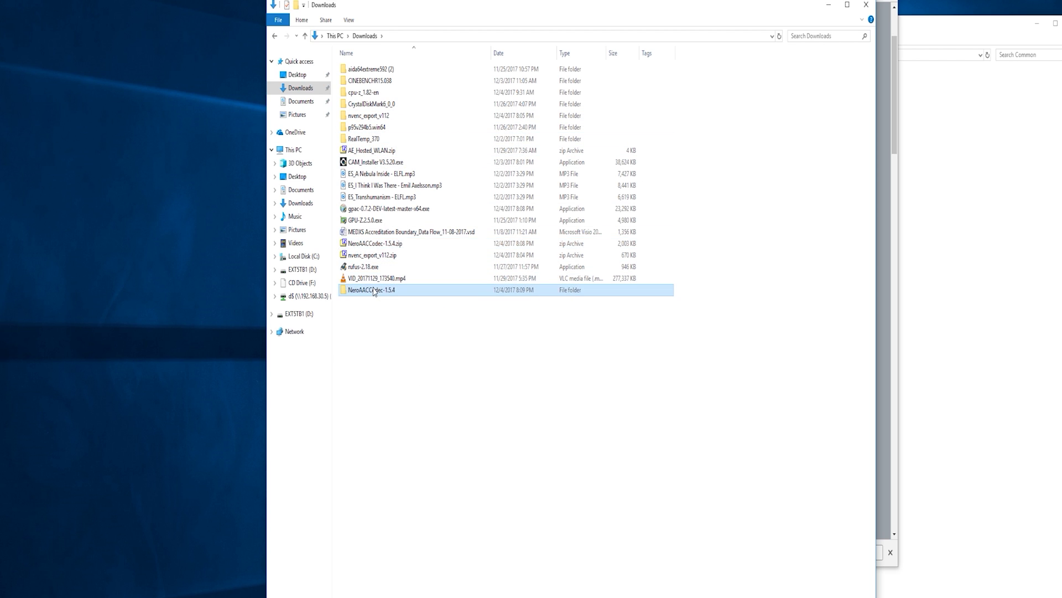
Open the NeroAACCodec-1.5.4\win32 folder and select neroAacEnc.exe.
{"action": "double_click", "coordinate": [372, 289]}
{"action": "double_click", "coordinate": [378, 84]}
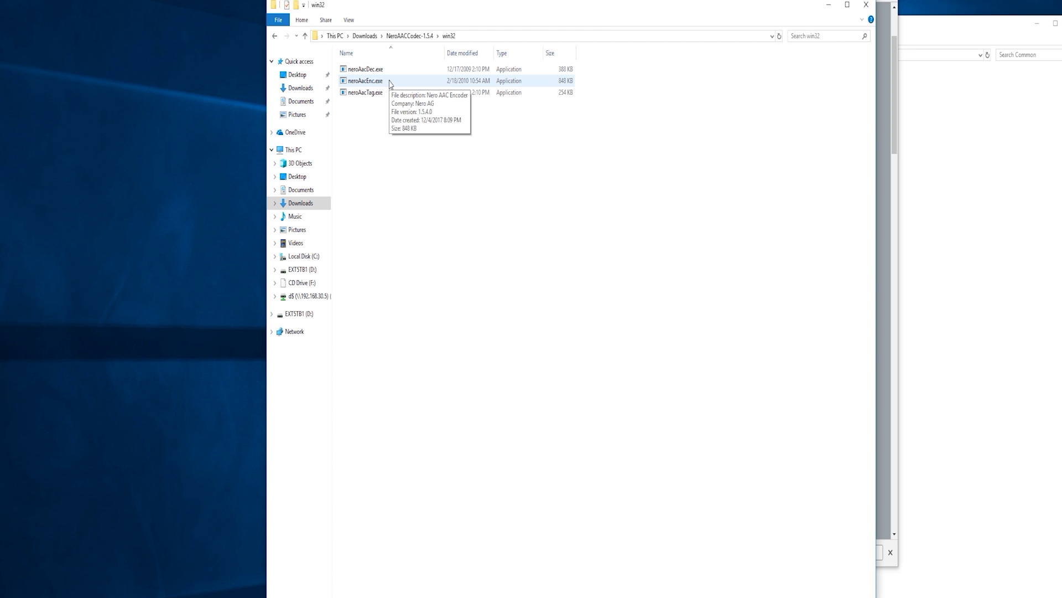
{"action": "key", "text": "ctrl+a"}
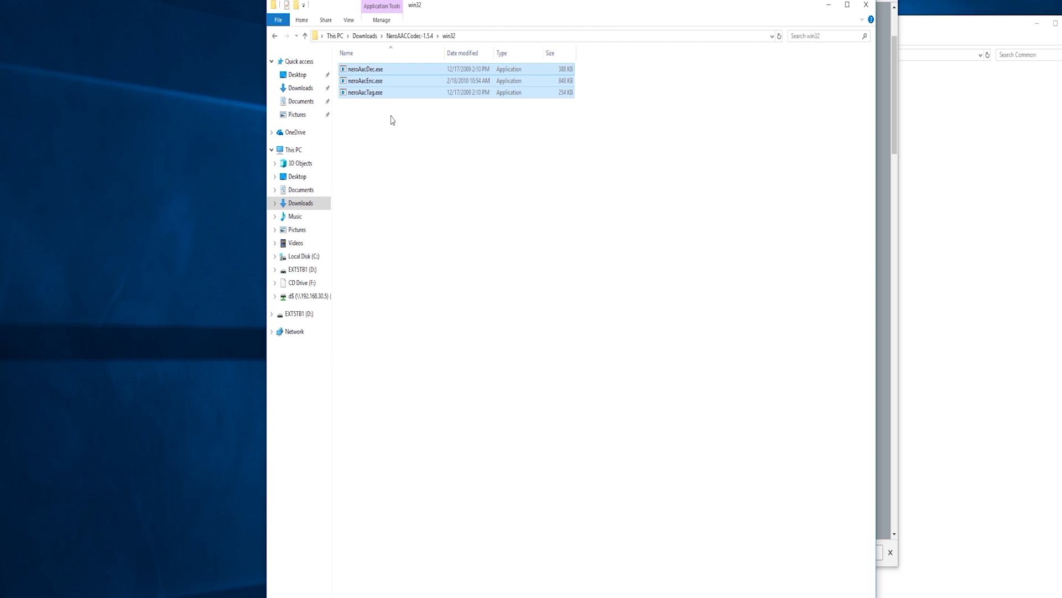
{"action": "key", "text": "Down"}
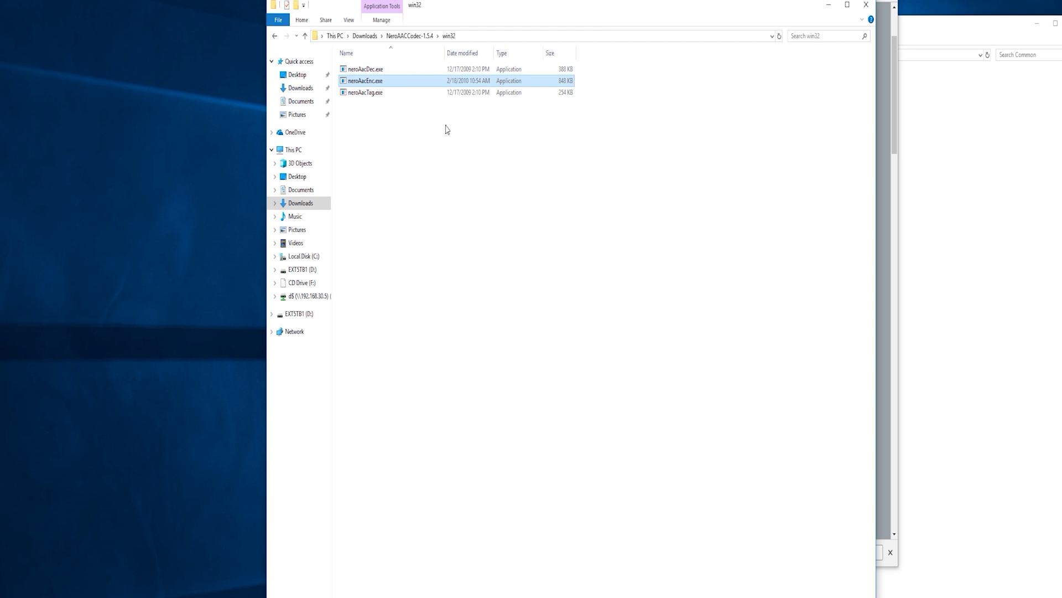
Paste neroAacEnc.exe into C:\Program Files\GPAC, replacing the existing file, then minimize the window.
{"action": "left_click", "coordinate": [337, 37]}
{"action": "double_click", "coordinate": [396, 164]}
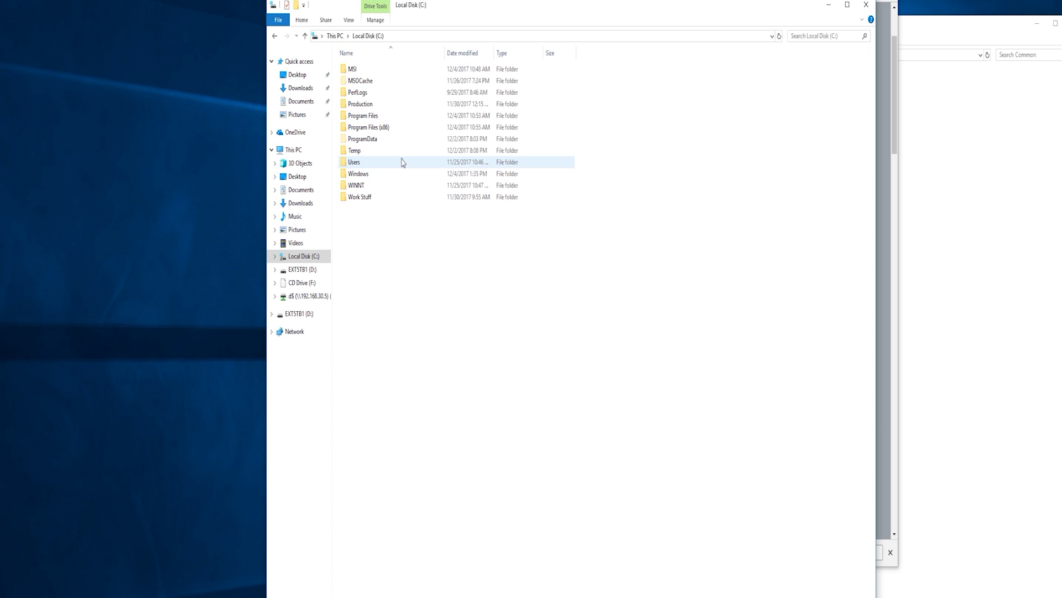
{"action": "double_click", "coordinate": [370, 116]}
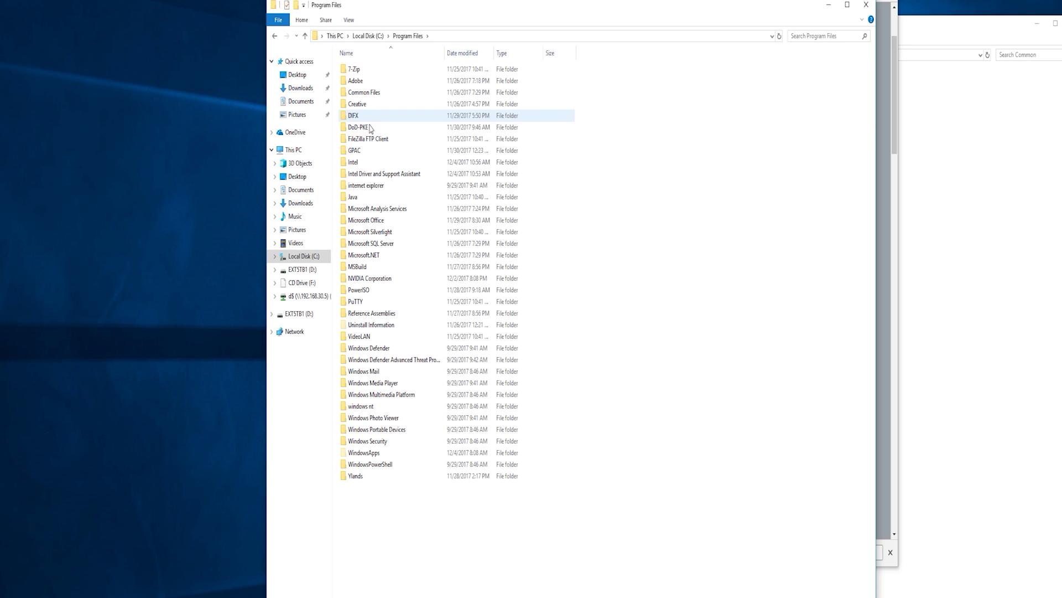
{"action": "double_click", "coordinate": [371, 150]}
{"action": "key", "text": "ctrl+v"}
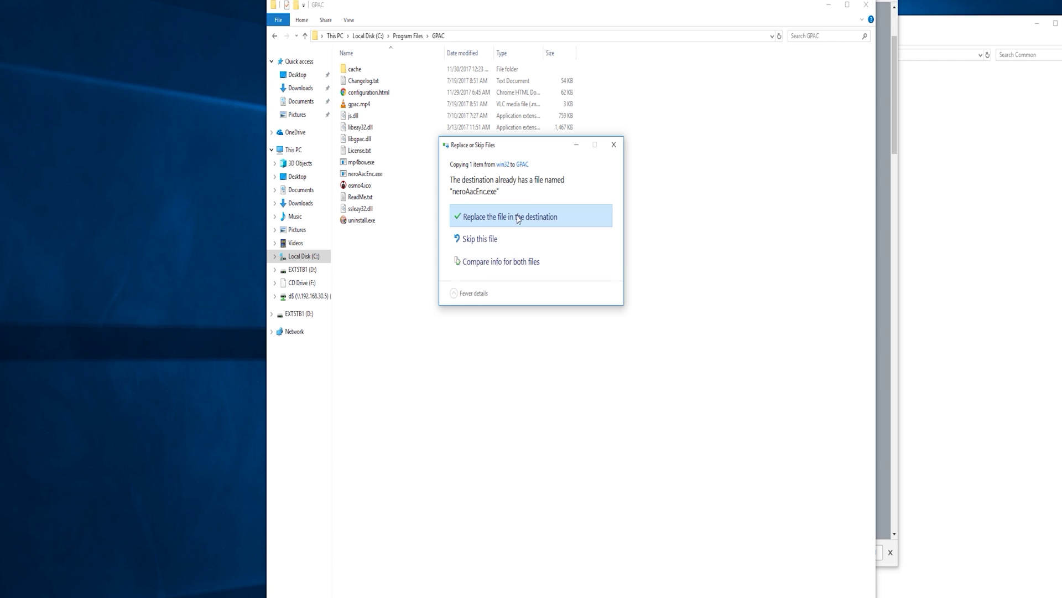
{"action": "left_click", "coordinate": [512, 219]}
{"action": "left_click", "coordinate": [507, 219]}
{"action": "left_click", "coordinate": [417, 314]}
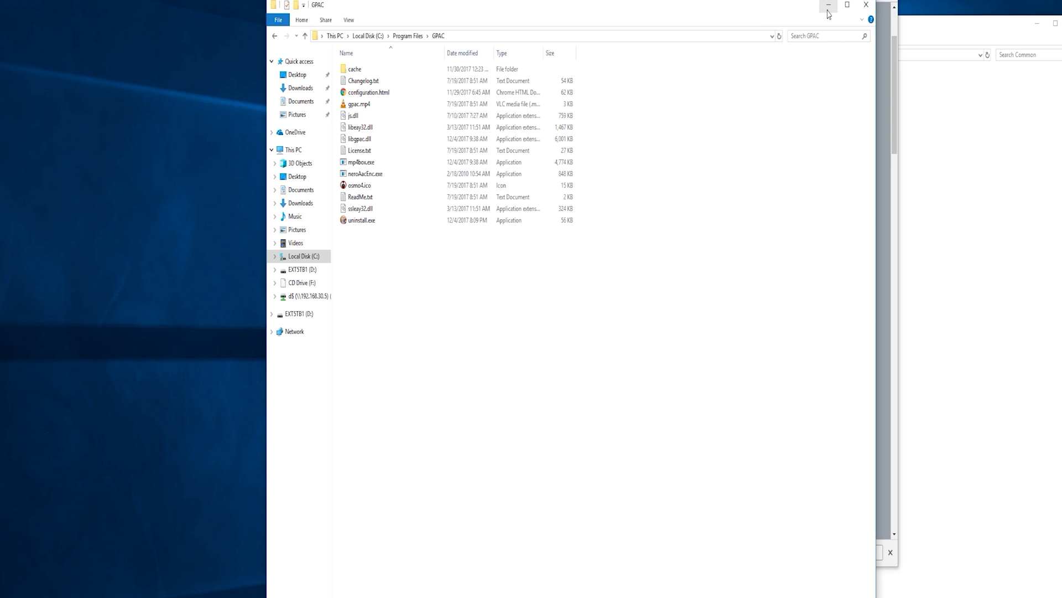
{"action": "left_click", "coordinate": [380, 173]}
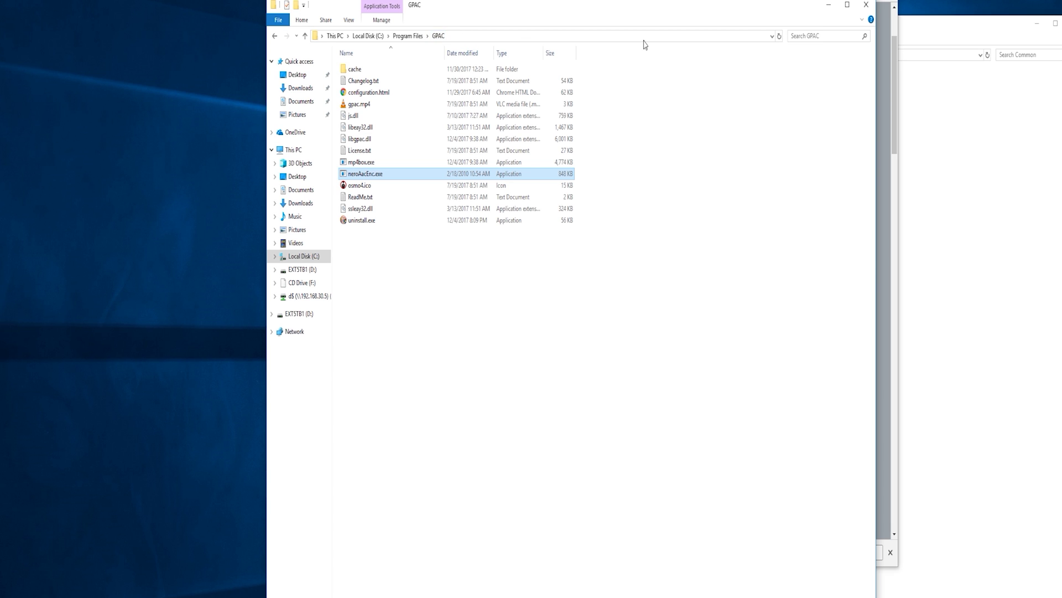
{"action": "left_click", "coordinate": [828, 7]}
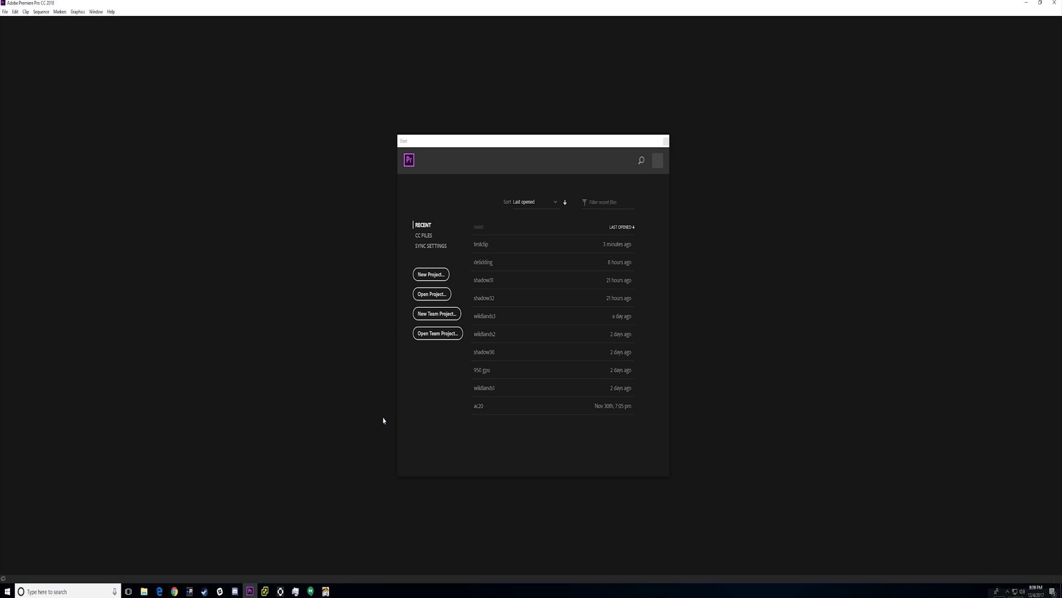
Open the recent testclip project, return the playhead to the sequence start, and open the File menu.
{"action": "left_click", "coordinate": [503, 244]}
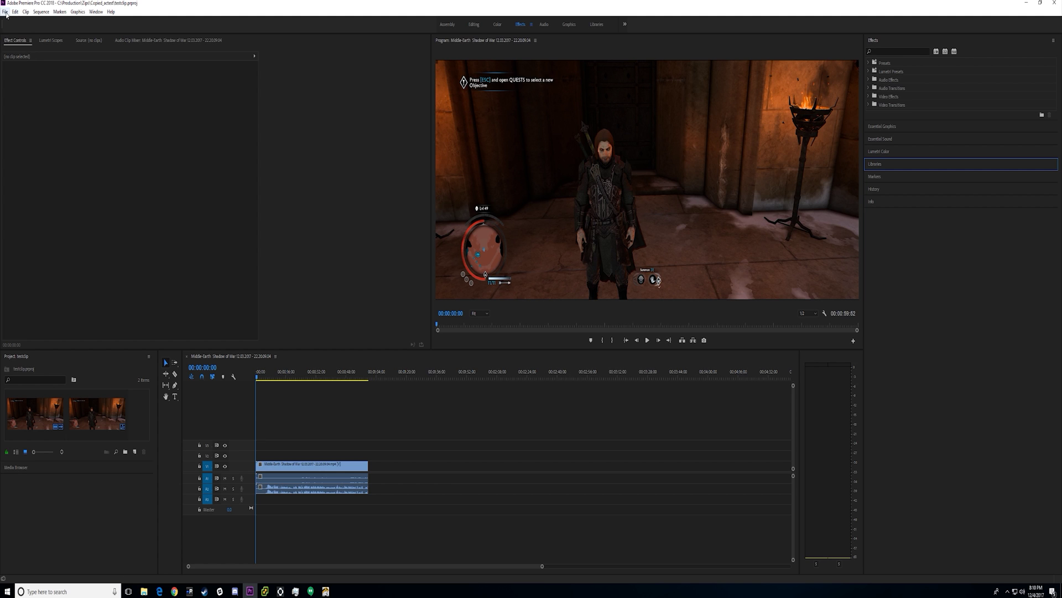
{"action": "left_click", "coordinate": [297, 376]}
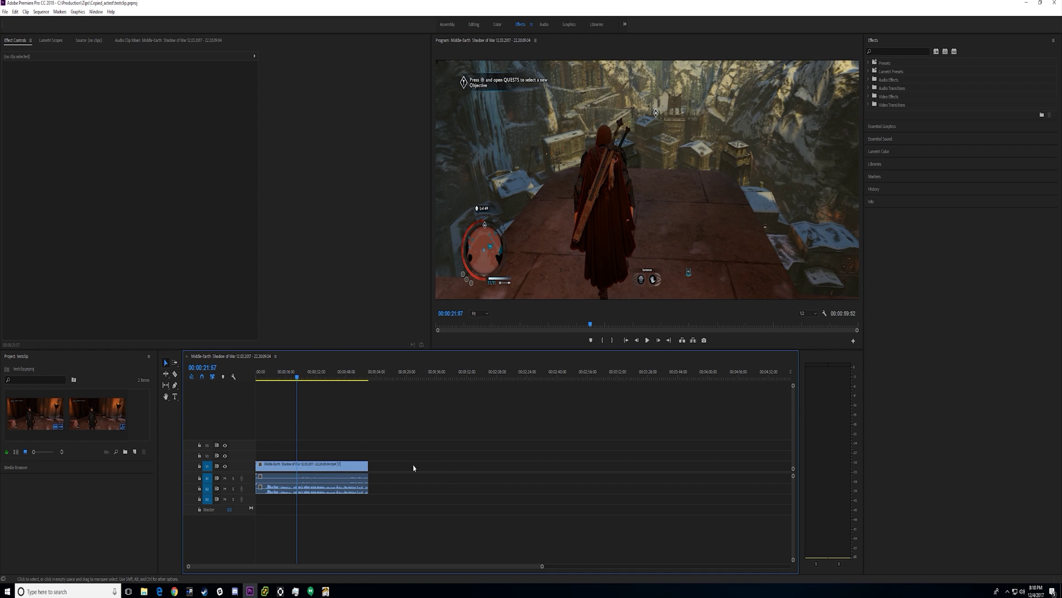
{"action": "left_click", "coordinate": [259, 377]}
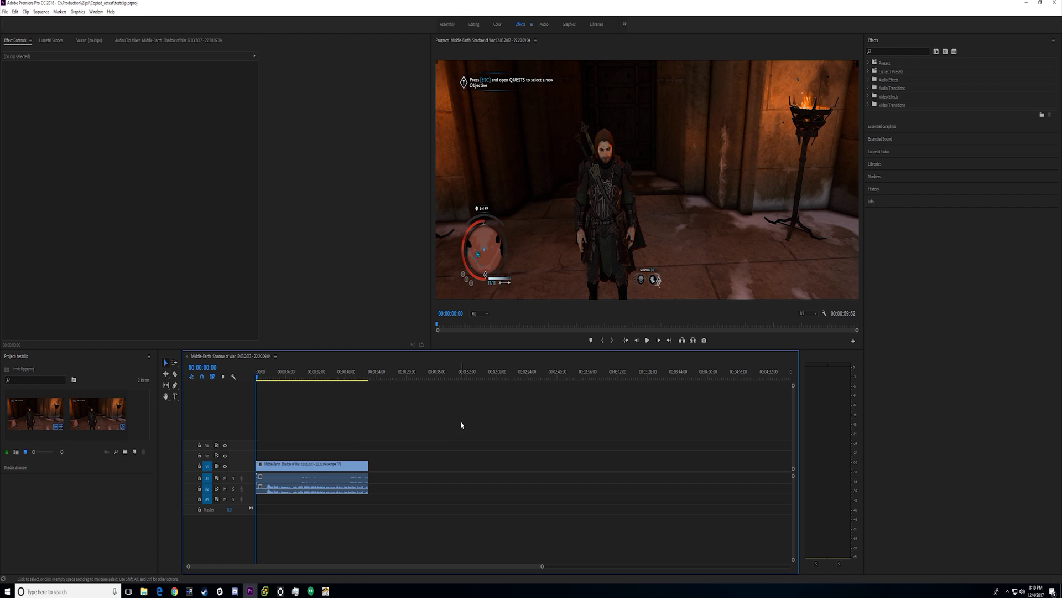
{"action": "left_click", "coordinate": [5, 12]}
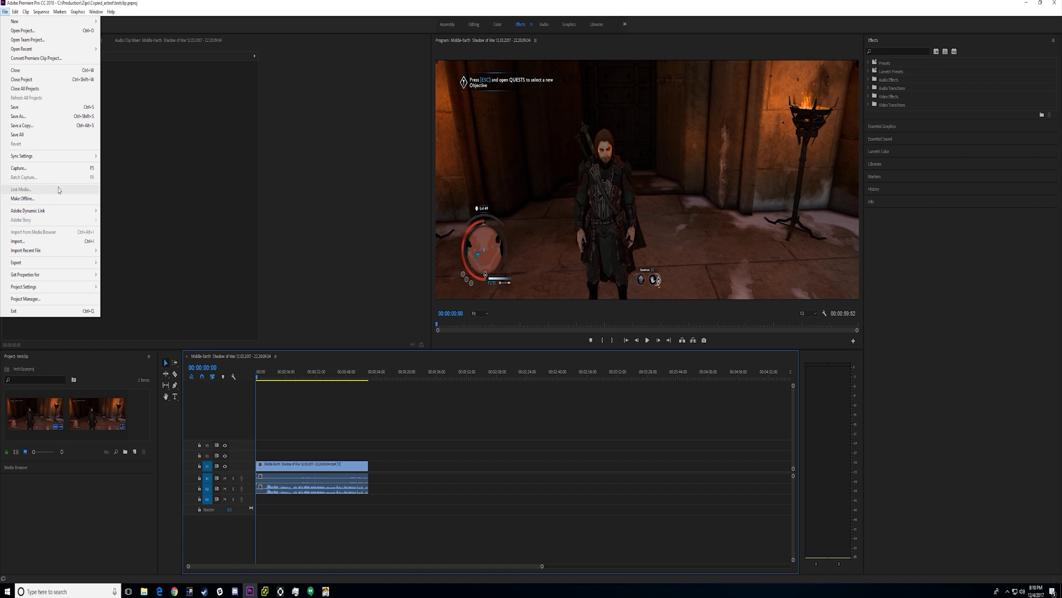
Open Export Settings and keep NVENC_export as the format with a Custom preset.
{"action": "mouse_move", "coordinate": [66, 262]}
{"action": "left_click", "coordinate": [126, 264]}
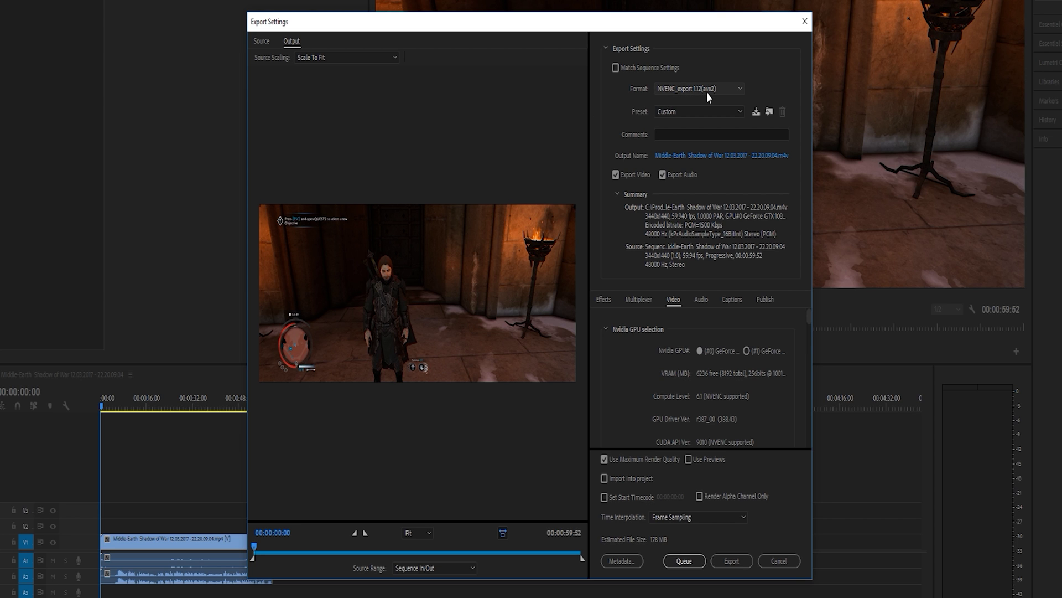
{"action": "left_click", "coordinate": [695, 92]}
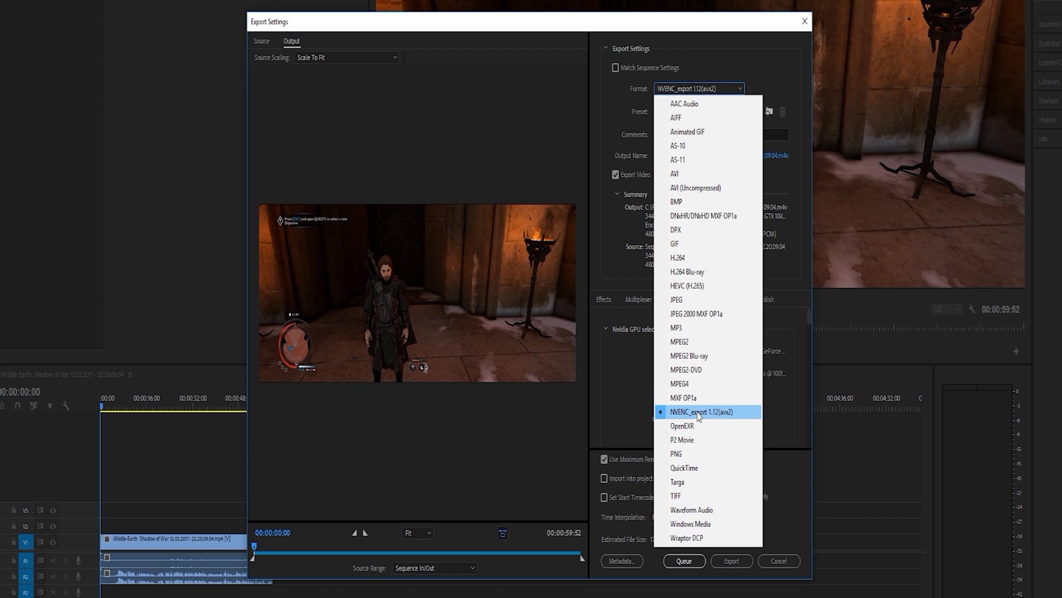
{"action": "left_click", "coordinate": [727, 416]}
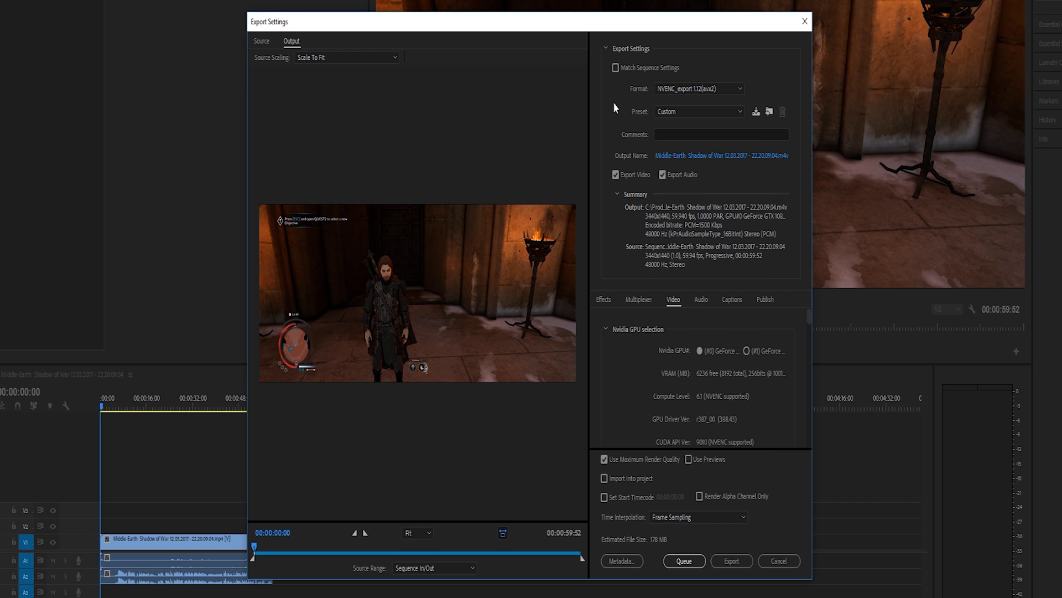
{"action": "left_click", "coordinate": [685, 115]}
{"action": "left_click", "coordinate": [672, 121]}
Set the multiplexer to MP4 and point the MP4Box and neroAacEnc paths to C:\Program Files\GPAC.
{"action": "scroll", "coordinate": [644, 395], "scroll_direction": "down", "scroll_amount": 2}
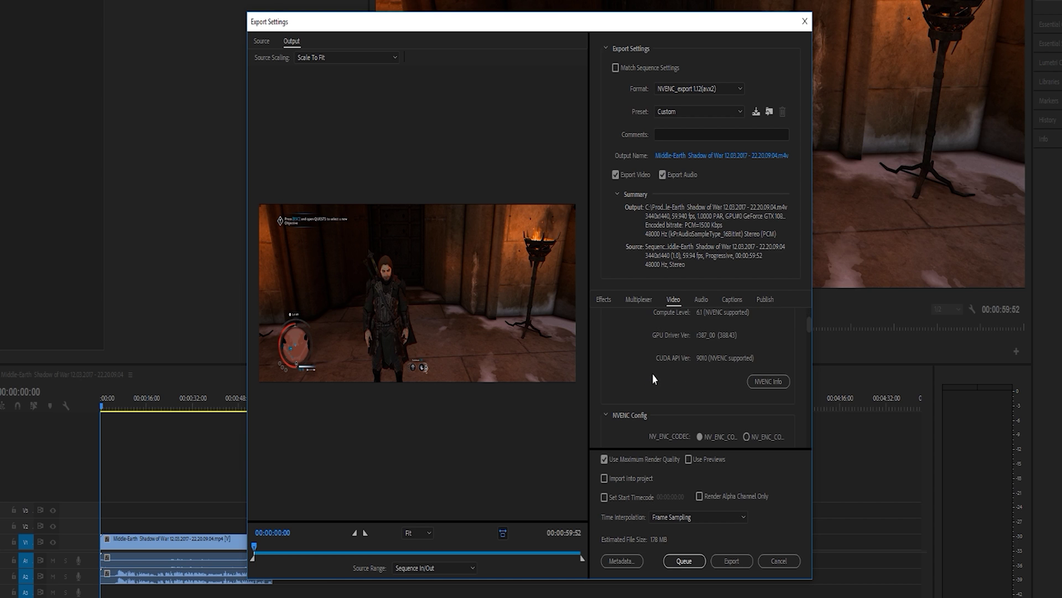
{"action": "left_click", "coordinate": [638, 299]}
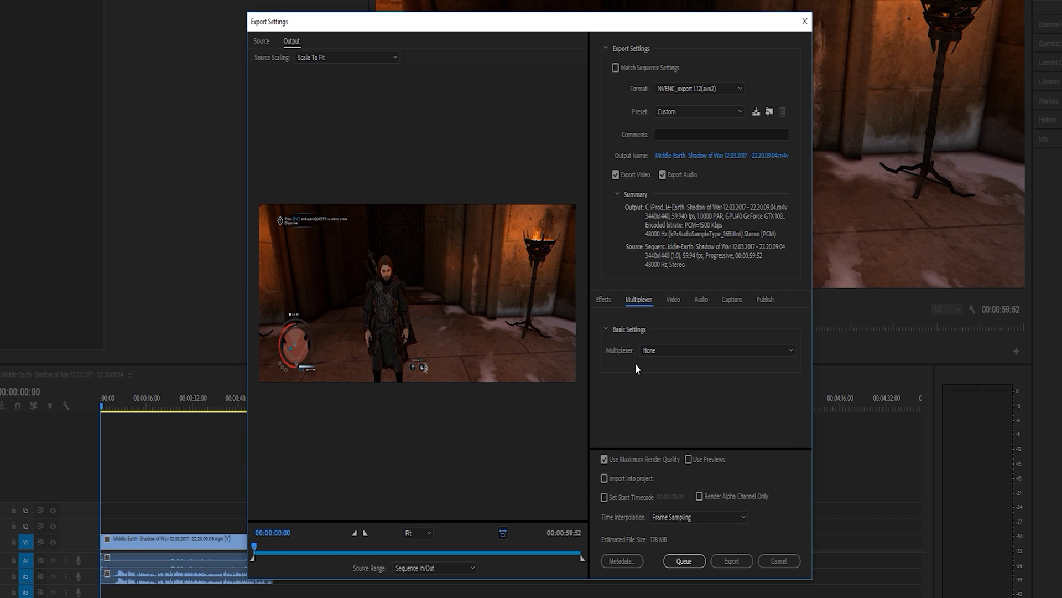
{"action": "left_click", "coordinate": [668, 352]}
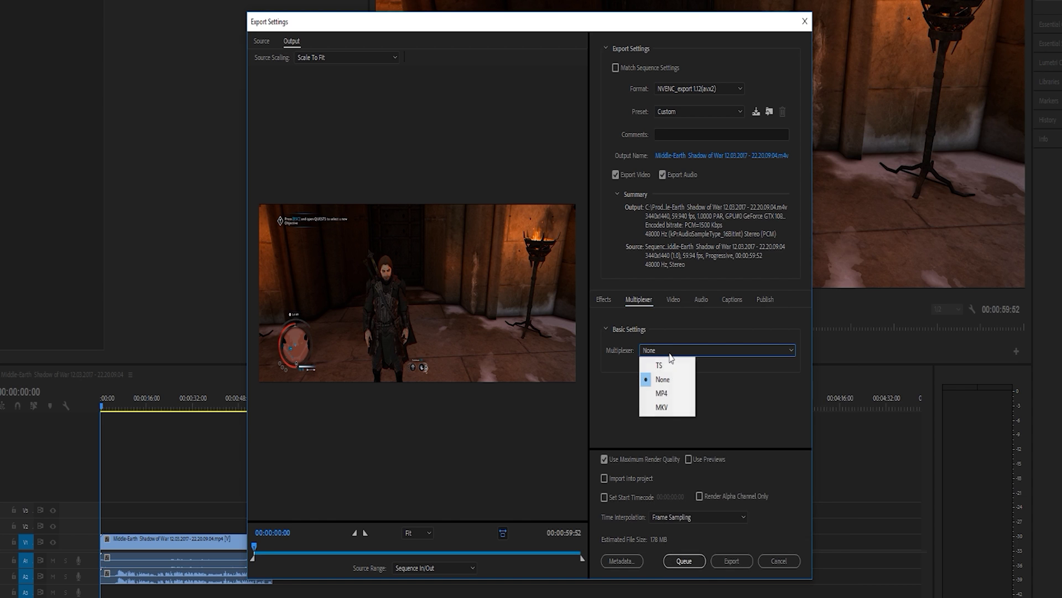
{"action": "left_click", "coordinate": [671, 394]}
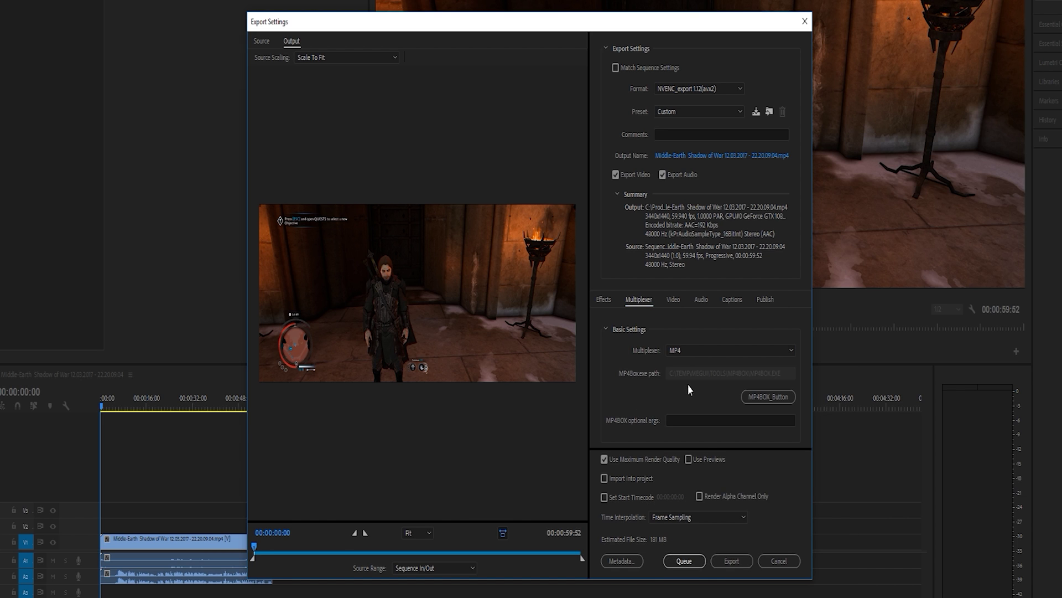
{"action": "left_click", "coordinate": [759, 398]}
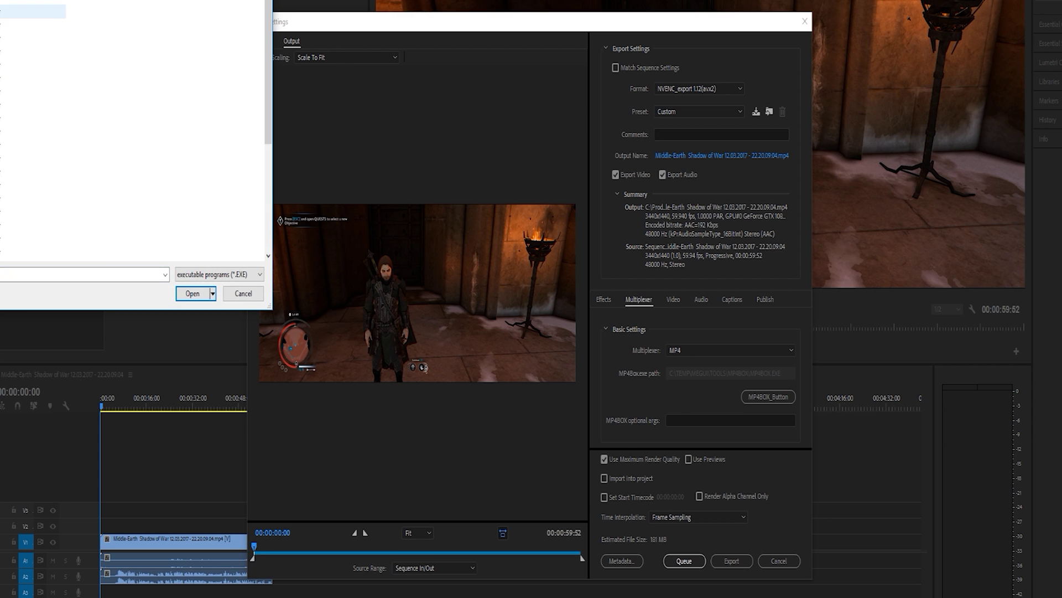
{"action": "key", "text": "Return"}
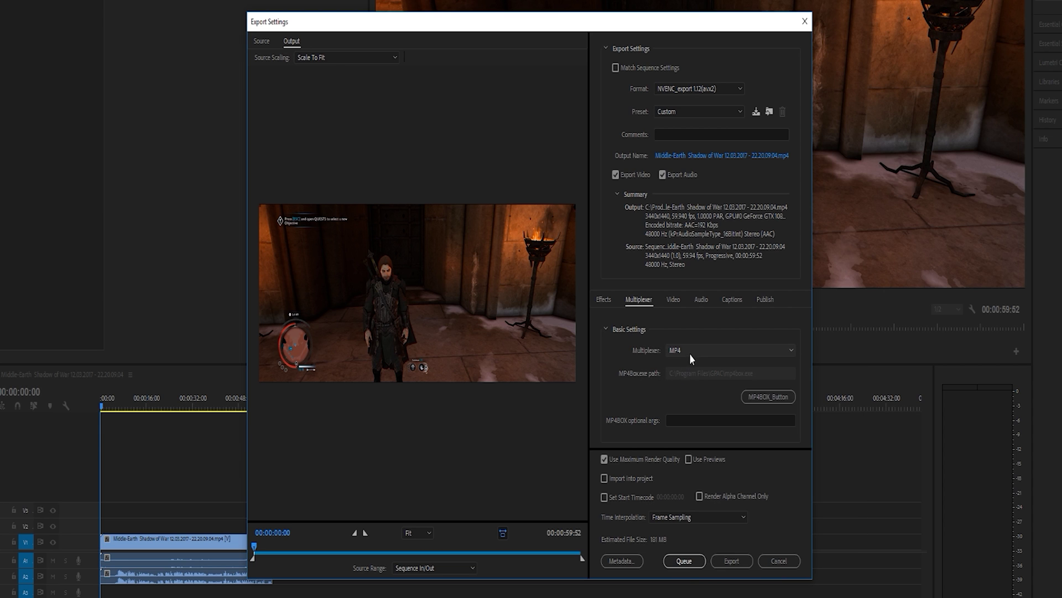
{"action": "left_click", "coordinate": [701, 300]}
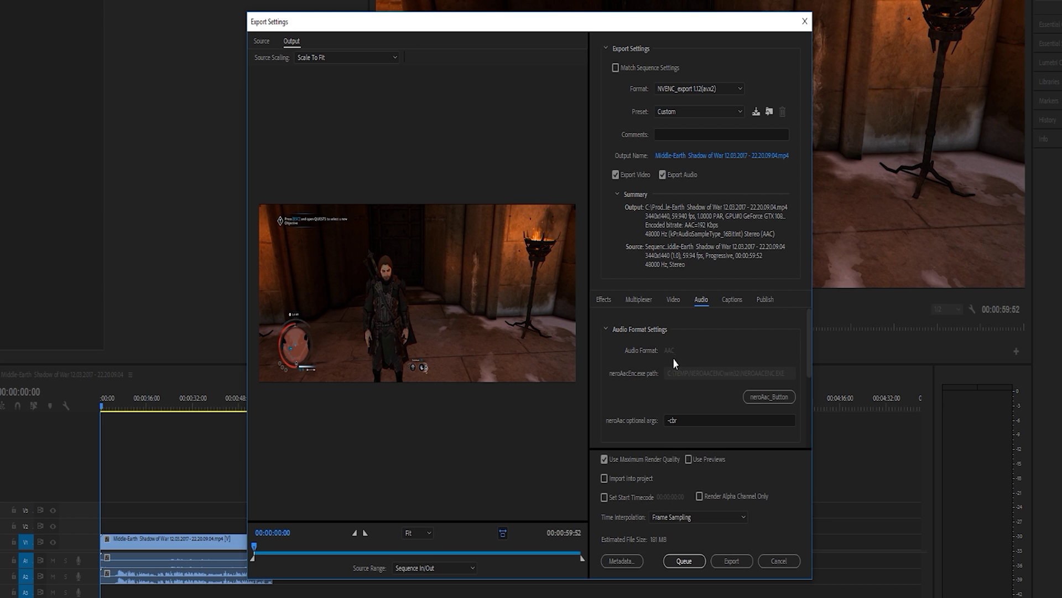
{"action": "left_click", "coordinate": [772, 404]}
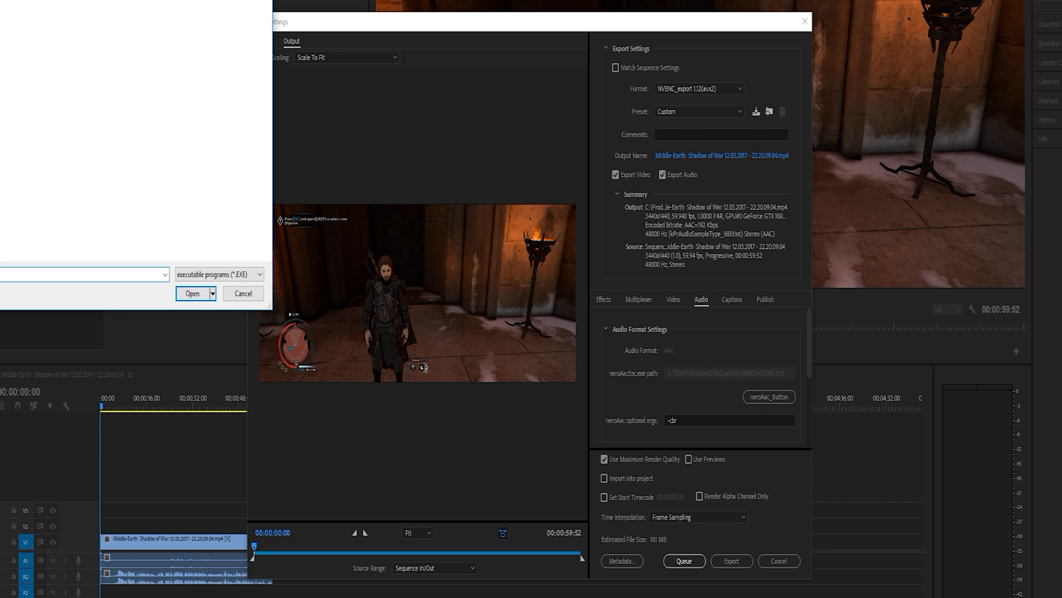
{"action": "key", "text": "Return"}
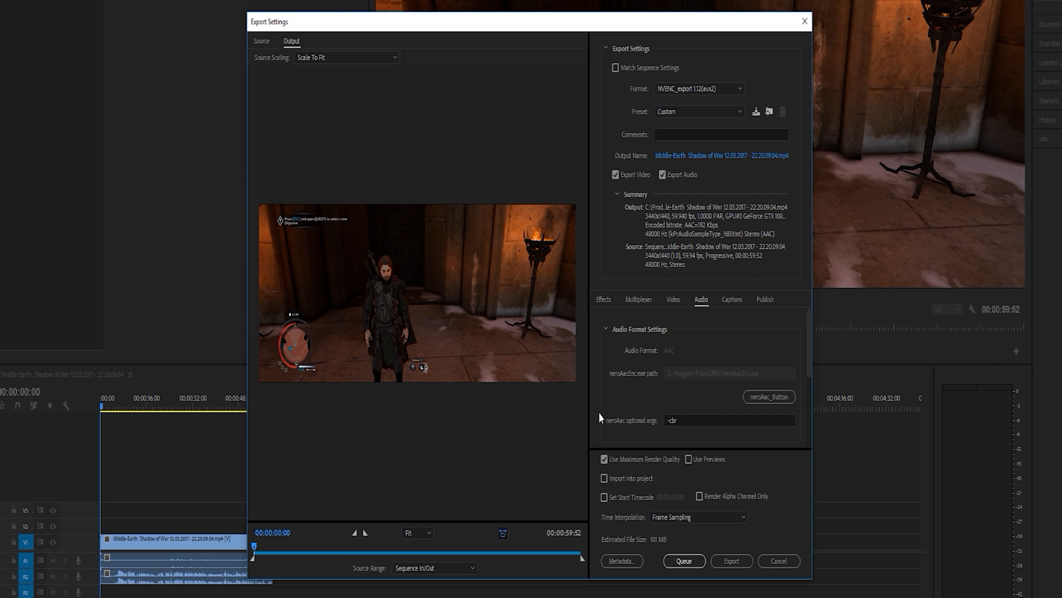
Keep the HIGH H.264 profile and scroll the NVENC video settings down to rateControl.
{"action": "left_click", "coordinate": [641, 300]}
{"action": "left_click", "coordinate": [674, 300]}
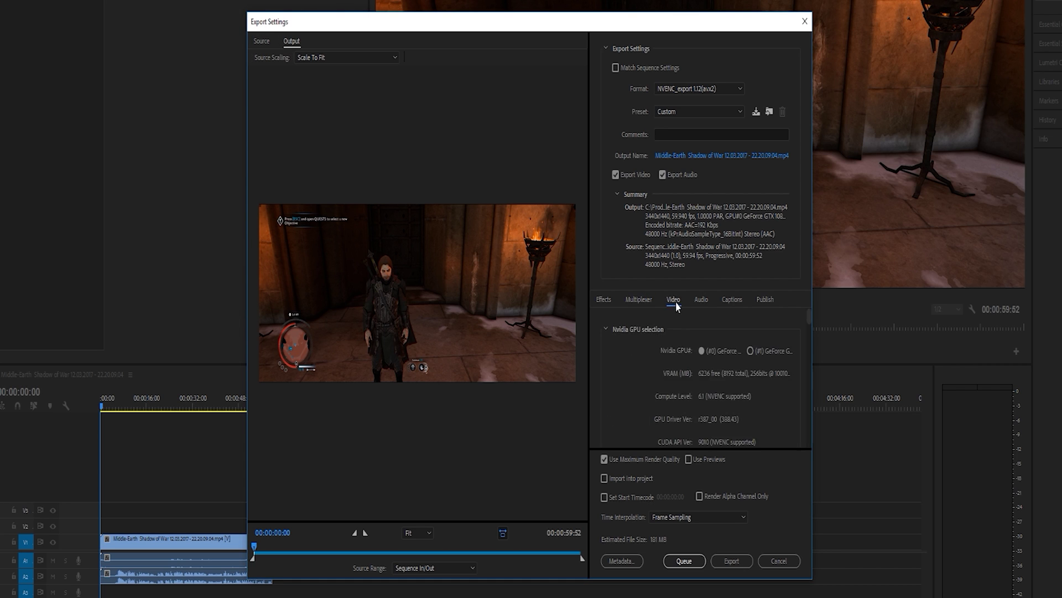
{"action": "scroll", "coordinate": [637, 374], "scroll_direction": "down", "scroll_amount": 6}
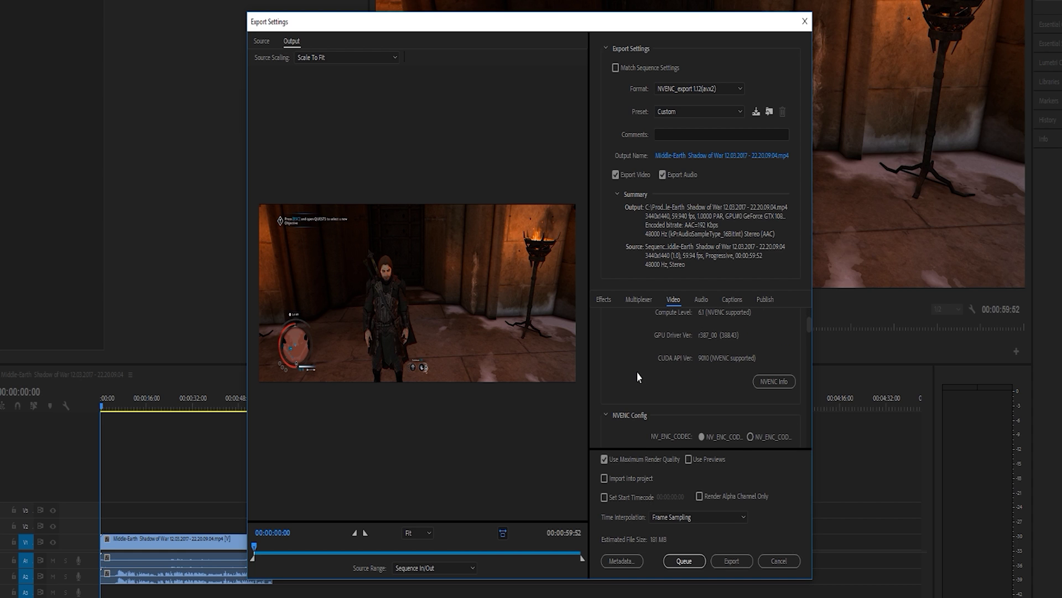
{"action": "scroll", "coordinate": [633, 372], "scroll_direction": "down", "scroll_amount": 2}
{"action": "left_click", "coordinate": [789, 333]}
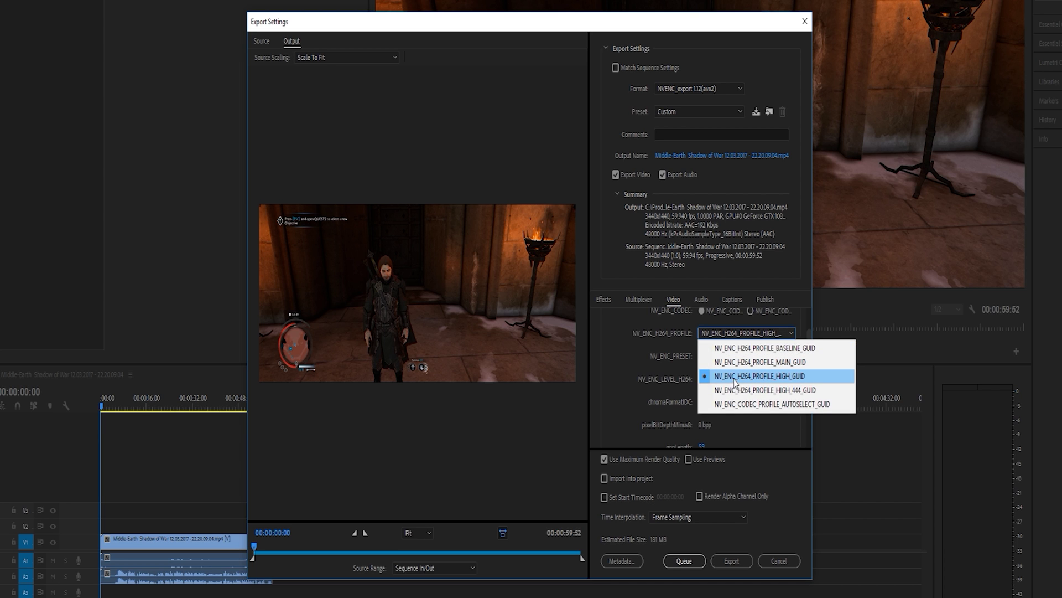
{"action": "left_click", "coordinate": [770, 377]}
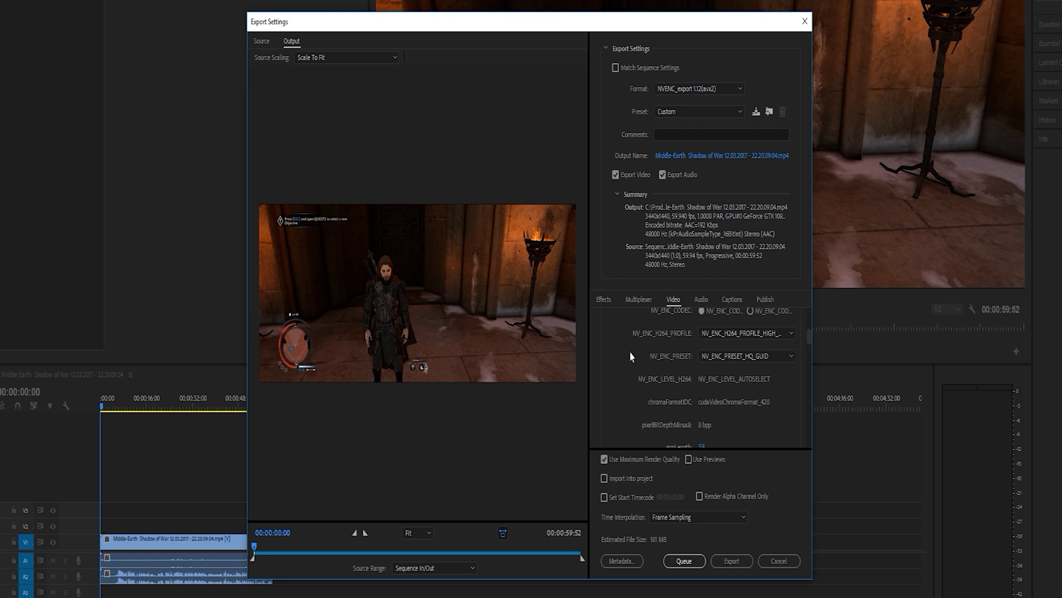
{"action": "scroll", "coordinate": [635, 357], "scroll_direction": "down", "scroll_amount": 4}
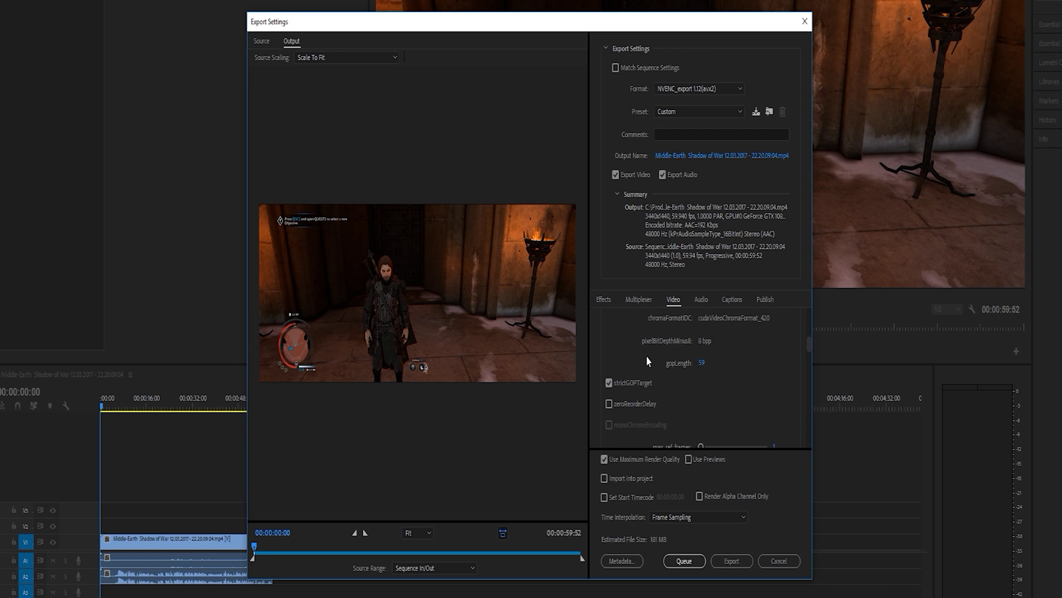
{"action": "scroll", "coordinate": [664, 356], "scroll_direction": "down", "scroll_amount": 2}
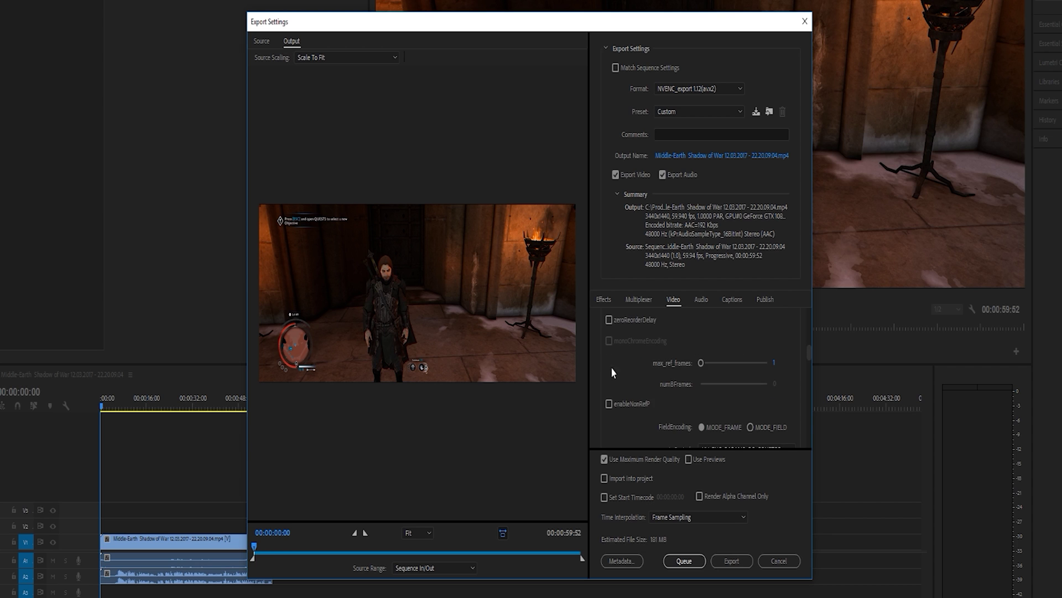
{"action": "scroll", "coordinate": [652, 381], "scroll_direction": "down", "scroll_amount": 2}
{"action": "scroll", "coordinate": [647, 368], "scroll_direction": "down", "scroll_amount": 2}
Change the NVENC rateControl setting to NV_ENC_PARAMS_RC_2_PASS_VBR.
{"action": "left_click", "coordinate": [743, 368]}
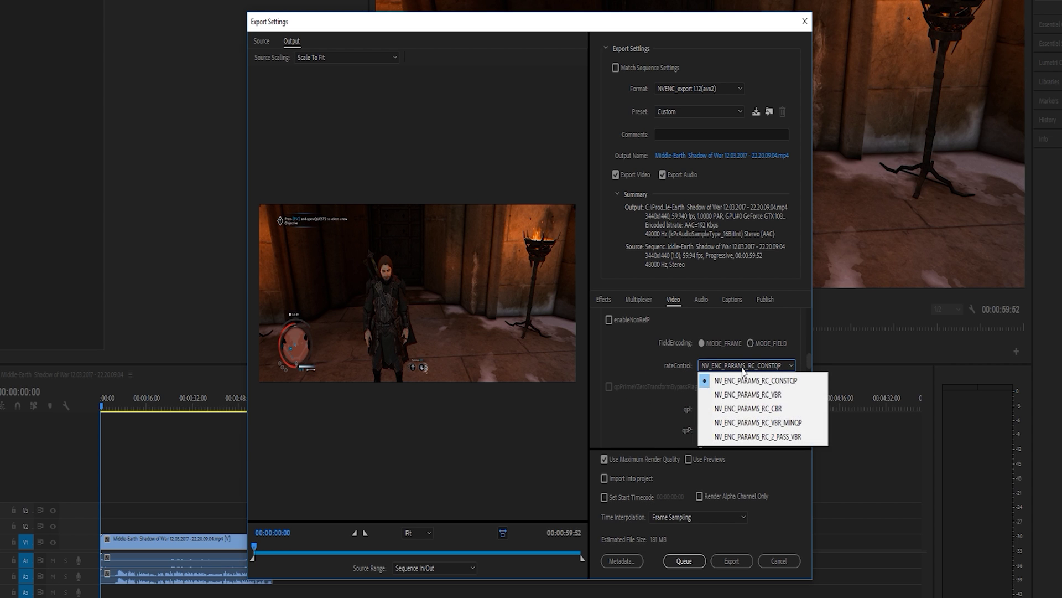
{"action": "left_click", "coordinate": [764, 437]}
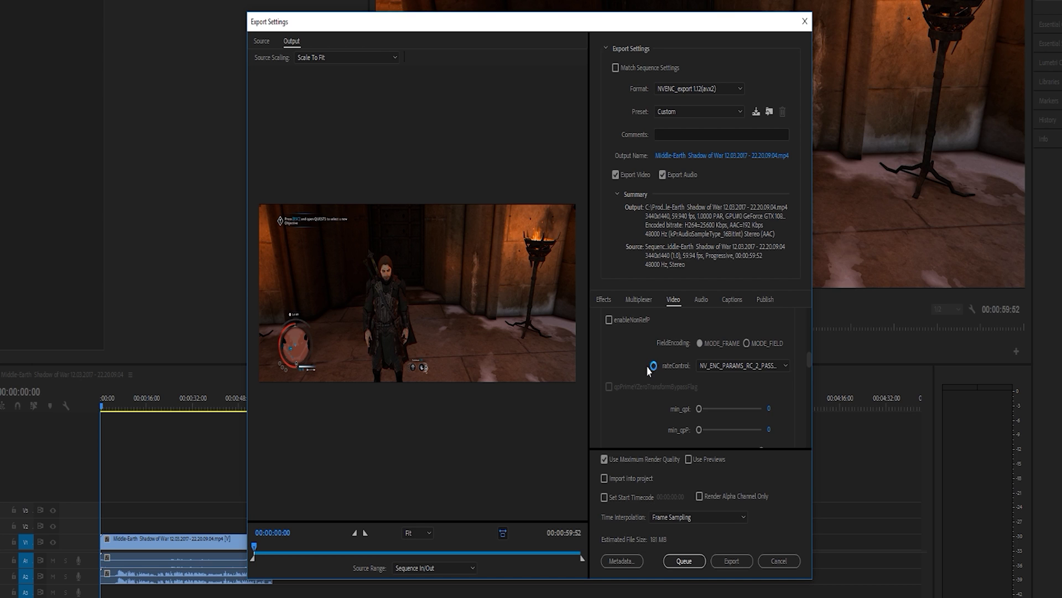
Scroll the Video tab down to the Maximum (40 Mbps) and Target (25 Mbps) Bitrate sliders.
{"action": "scroll", "coordinate": [638, 378], "scroll_direction": "down", "scroll_amount": 2}
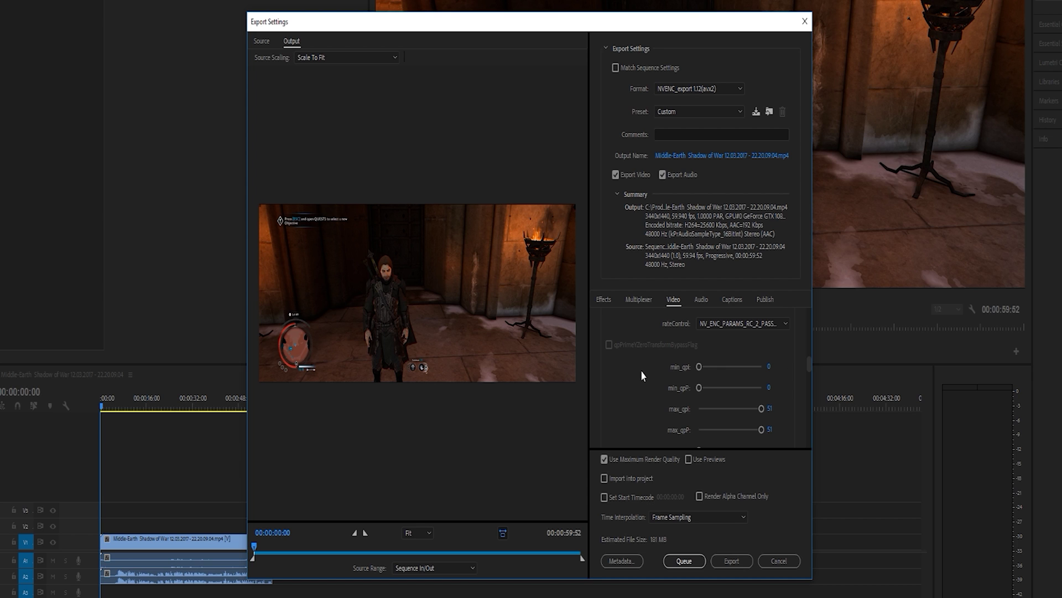
{"action": "scroll", "coordinate": [643, 376], "scroll_direction": "down", "scroll_amount": 4}
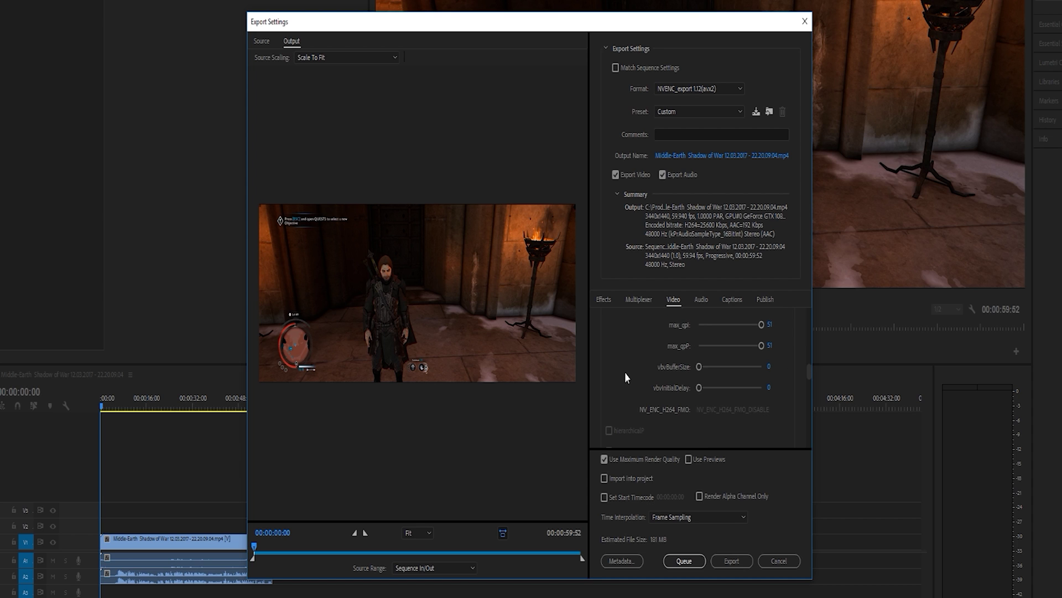
{"action": "scroll", "coordinate": [636, 368], "scroll_direction": "down", "scroll_amount": 5}
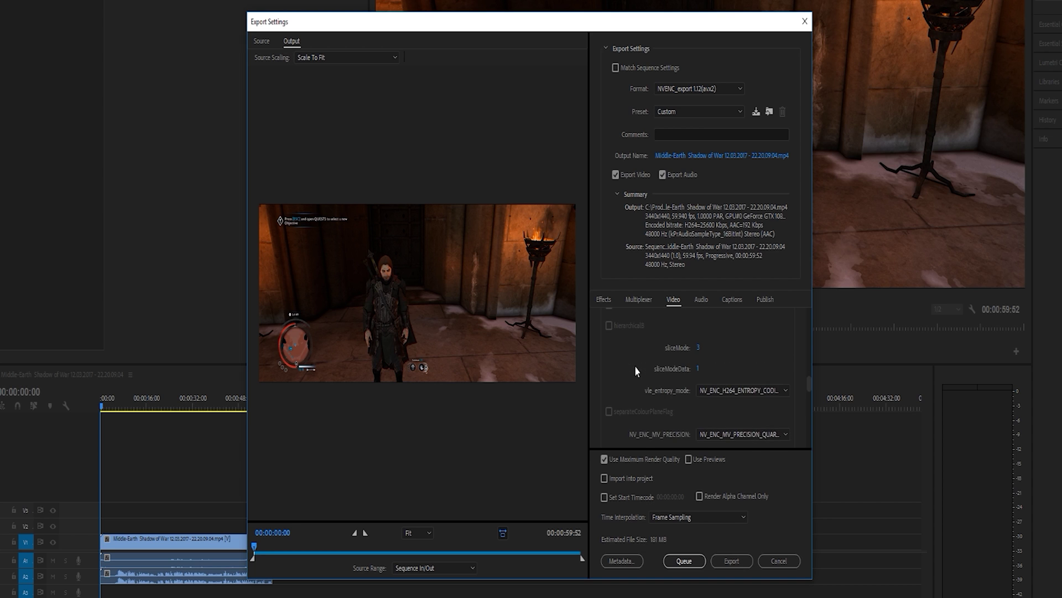
{"action": "scroll", "coordinate": [636, 371], "scroll_direction": "down", "scroll_amount": 5}
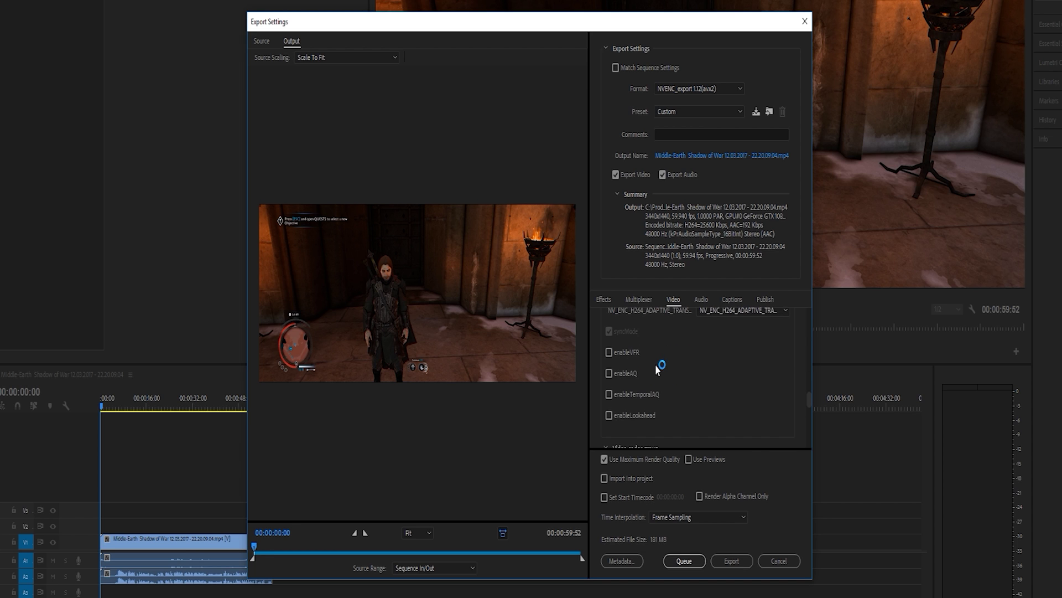
{"action": "scroll", "coordinate": [657, 371], "scroll_direction": "down", "scroll_amount": 4}
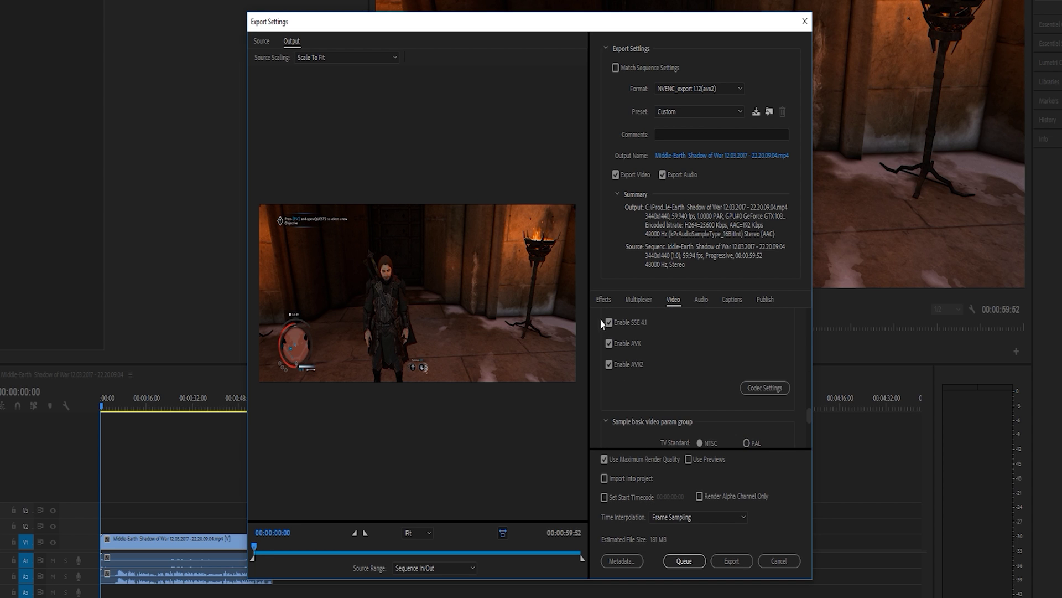
{"action": "scroll", "coordinate": [658, 401], "scroll_direction": "down", "scroll_amount": 2}
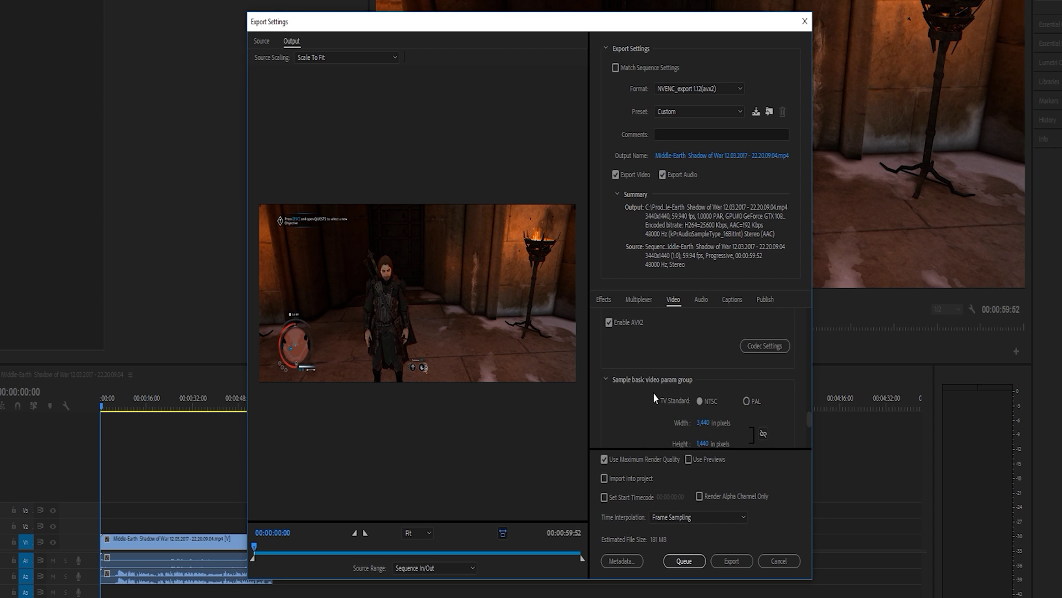
{"action": "scroll", "coordinate": [632, 385], "scroll_direction": "down", "scroll_amount": 2}
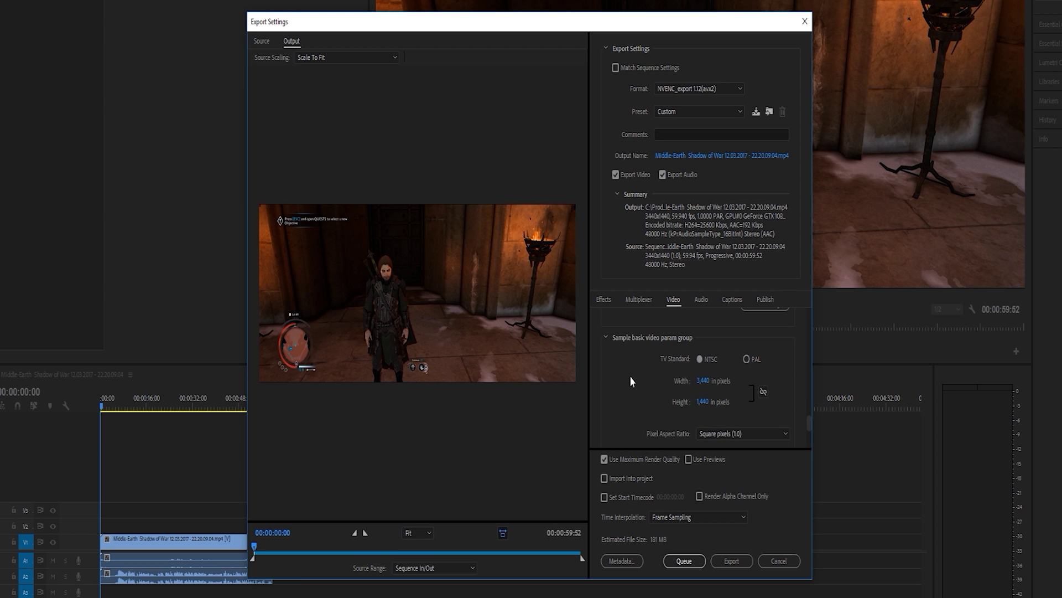
{"action": "scroll", "coordinate": [629, 388], "scroll_direction": "down", "scroll_amount": 2}
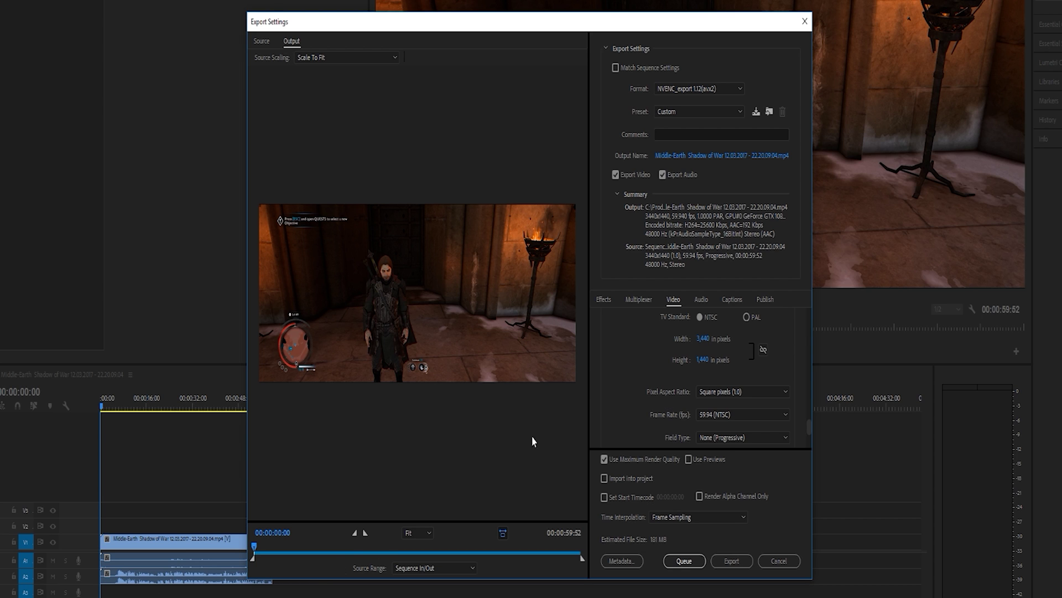
{"action": "scroll", "coordinate": [648, 389], "scroll_direction": "down", "scroll_amount": 3}
{"action": "scroll", "coordinate": [647, 387], "scroll_direction": "up", "scroll_amount": 3}
{"action": "scroll", "coordinate": [640, 370], "scroll_direction": "down", "scroll_amount": 2}
{"action": "scroll", "coordinate": [640, 365], "scroll_direction": "down", "scroll_amount": 1}
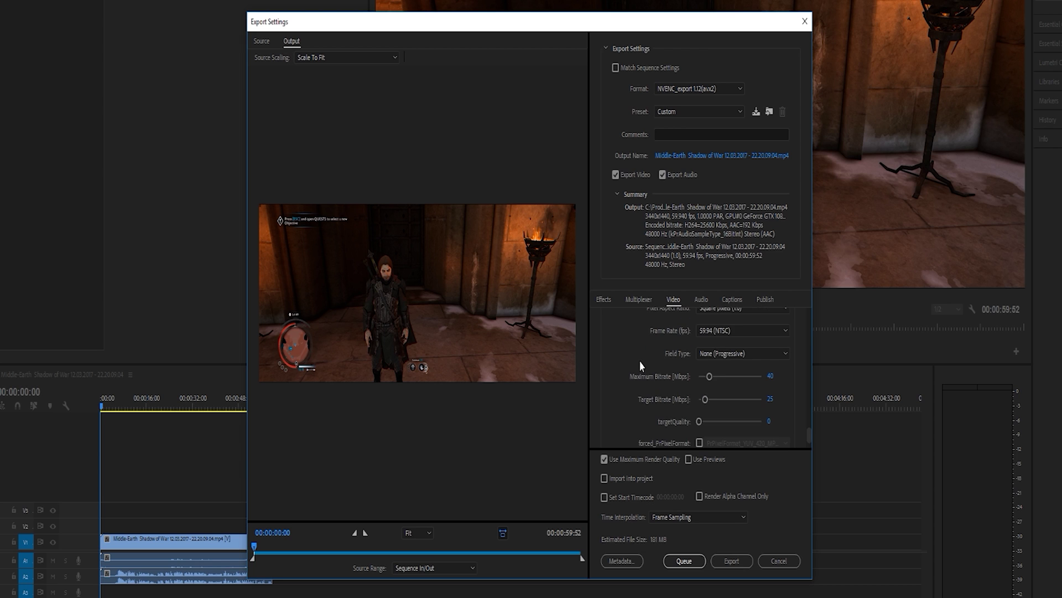
{"action": "scroll", "coordinate": [614, 368], "scroll_direction": "down", "scroll_amount": 1}
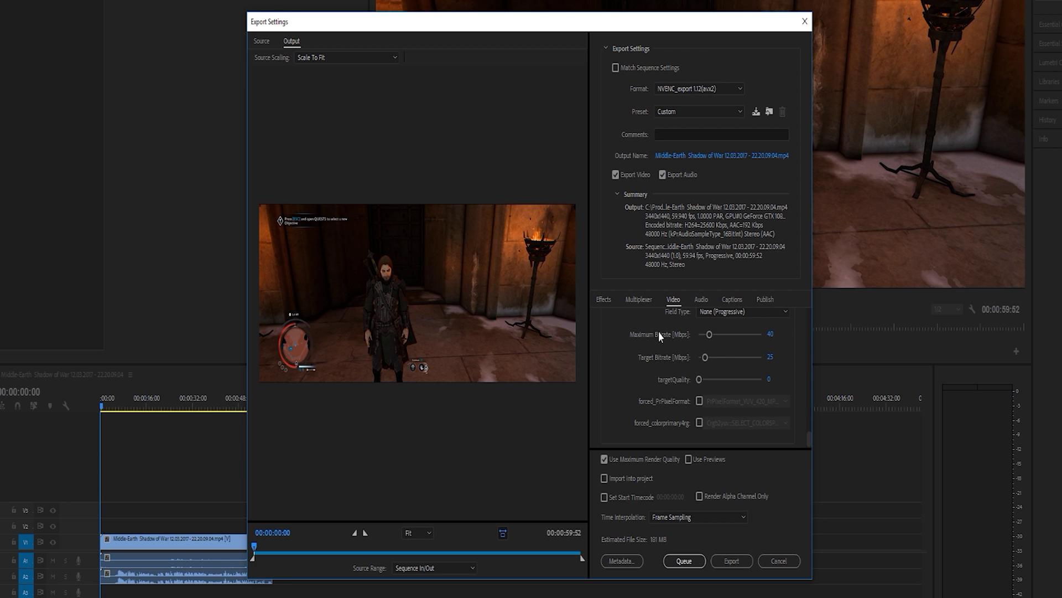
Enter 40 Mbps as Target Bitrate and 60 Mbps as Maximum Bitrate.
{"action": "left_click", "coordinate": [770, 357]}
{"action": "type", "text": "40"}
{"action": "left_click", "coordinate": [771, 334]}
{"action": "type", "text": "60"}
{"action": "key", "text": "Return"}
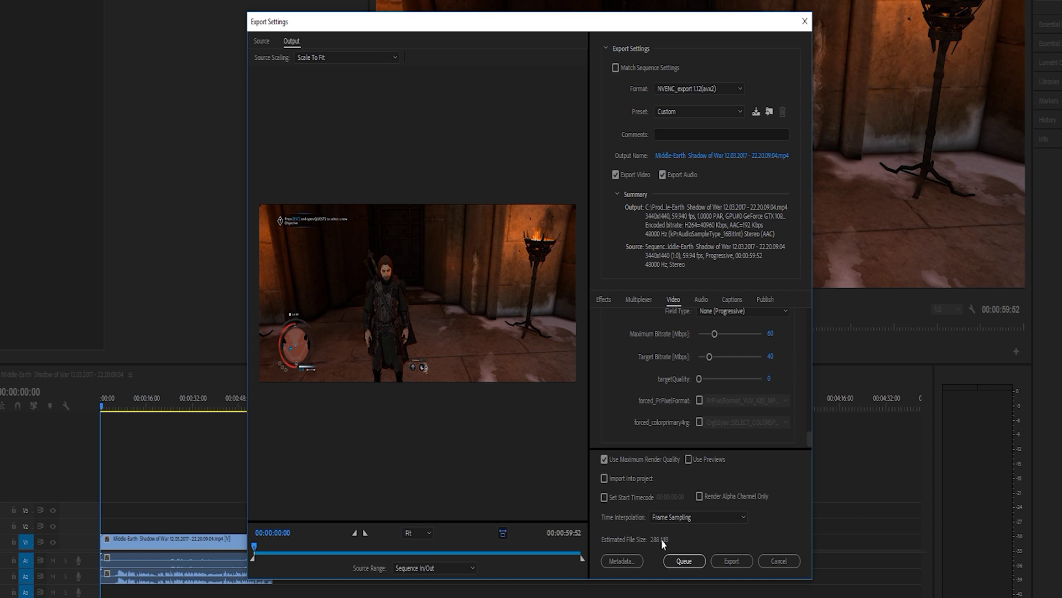
Export the sequence with the NVENC 2-pass VBR 40/60 Mbps settings.
{"action": "left_click", "coordinate": [731, 561]}
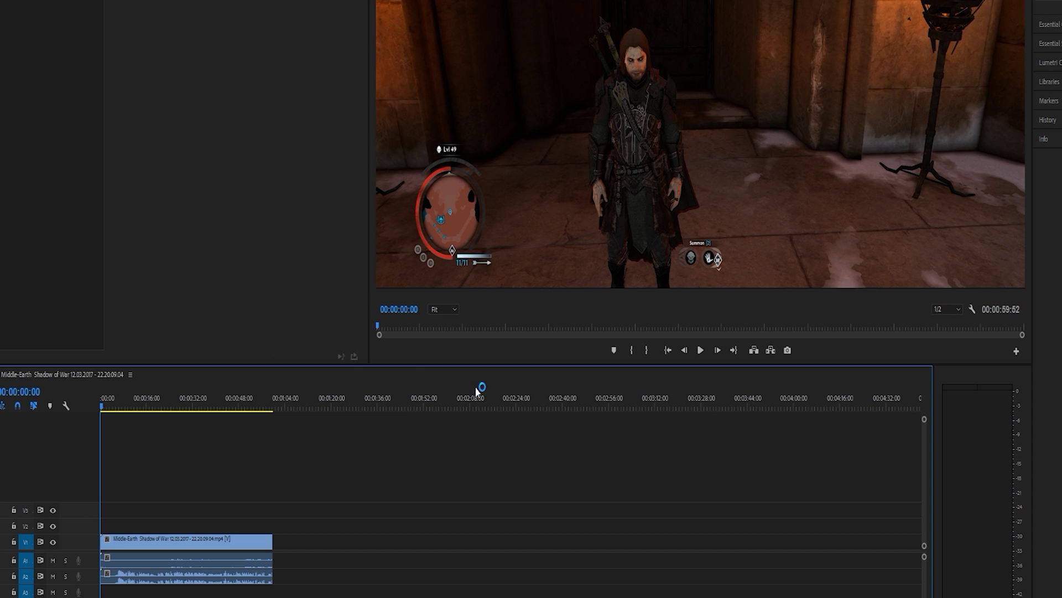
Reopen Export Settings with Ctrl+M and change the format to H.264.
{"action": "key", "text": "ctrl+m"}
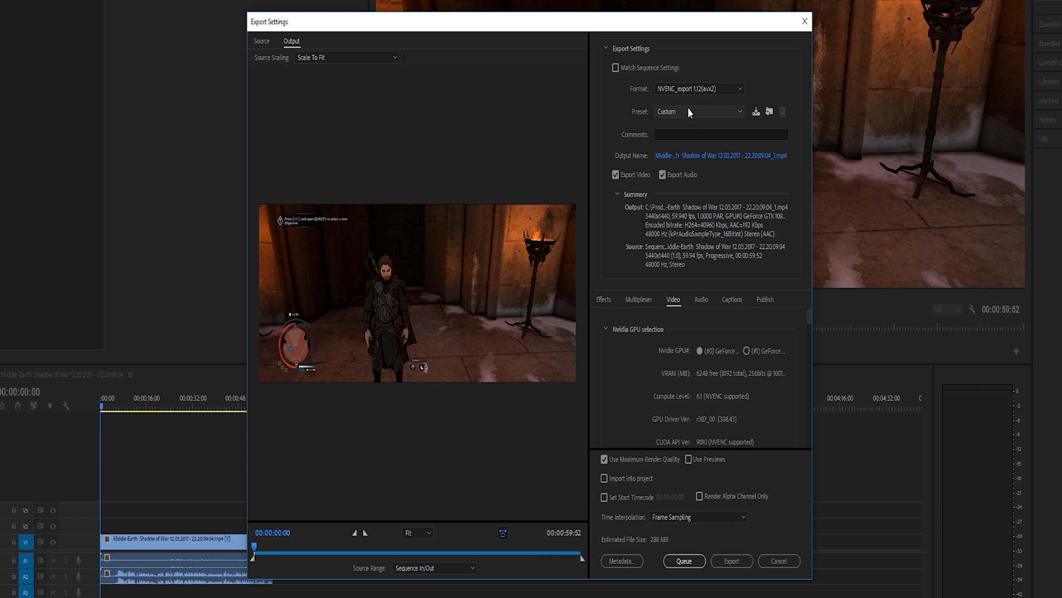
{"action": "left_click", "coordinate": [697, 91]}
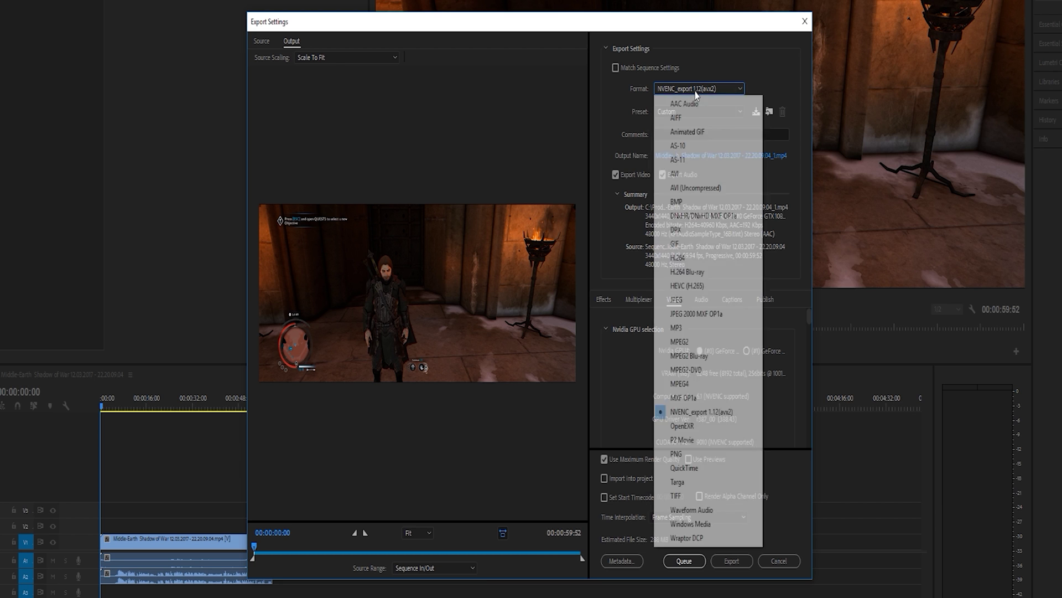
{"action": "left_click", "coordinate": [686, 257]}
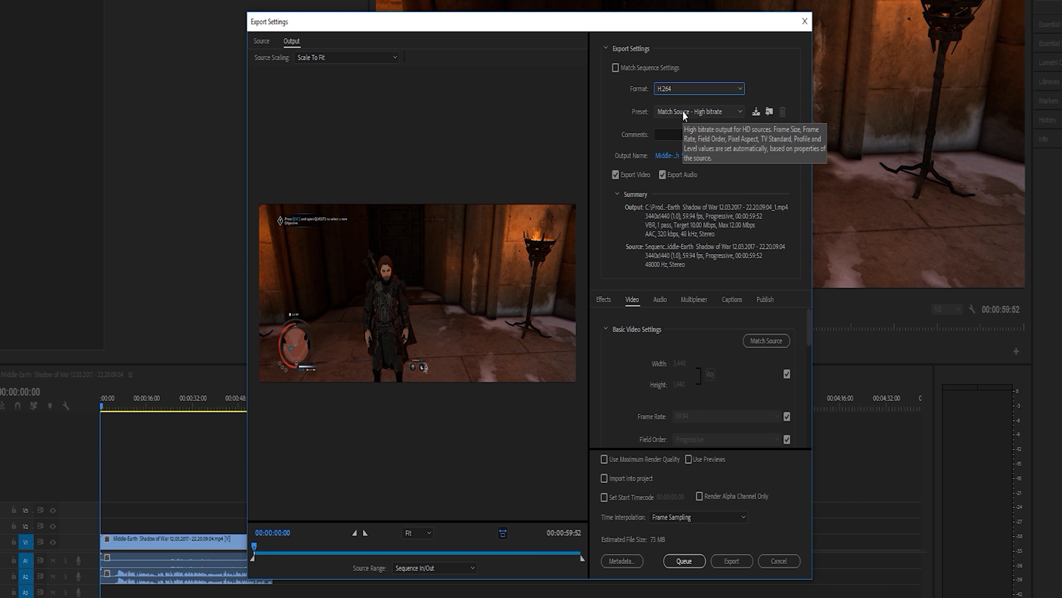
{"action": "scroll", "coordinate": [656, 379], "scroll_direction": "down", "scroll_amount": 3}
{"action": "scroll", "coordinate": [628, 378], "scroll_direction": "up", "scroll_amount": 2}
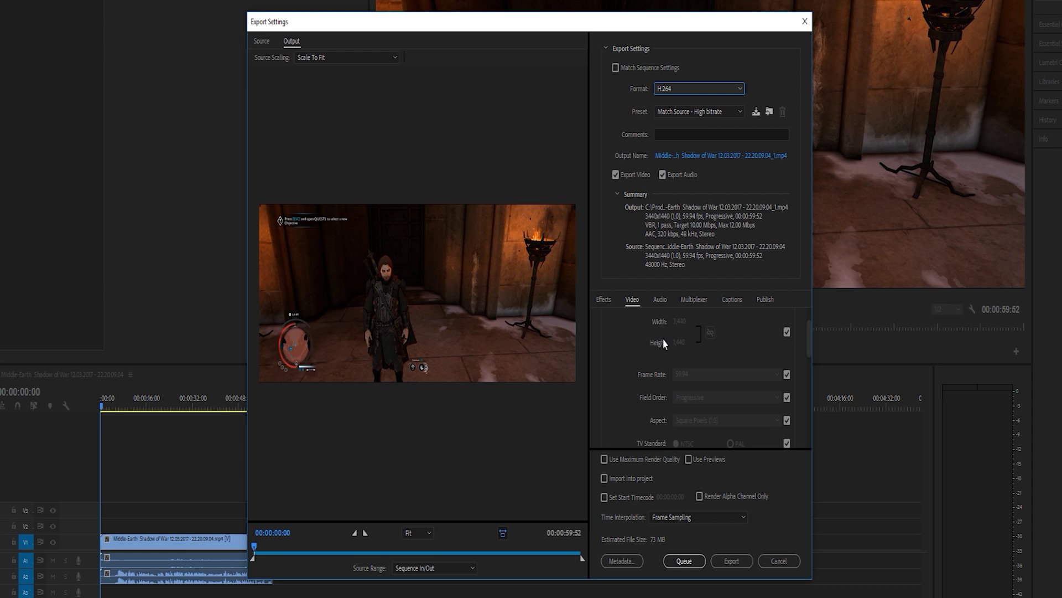
{"action": "scroll", "coordinate": [626, 372], "scroll_direction": "down", "scroll_amount": 5}
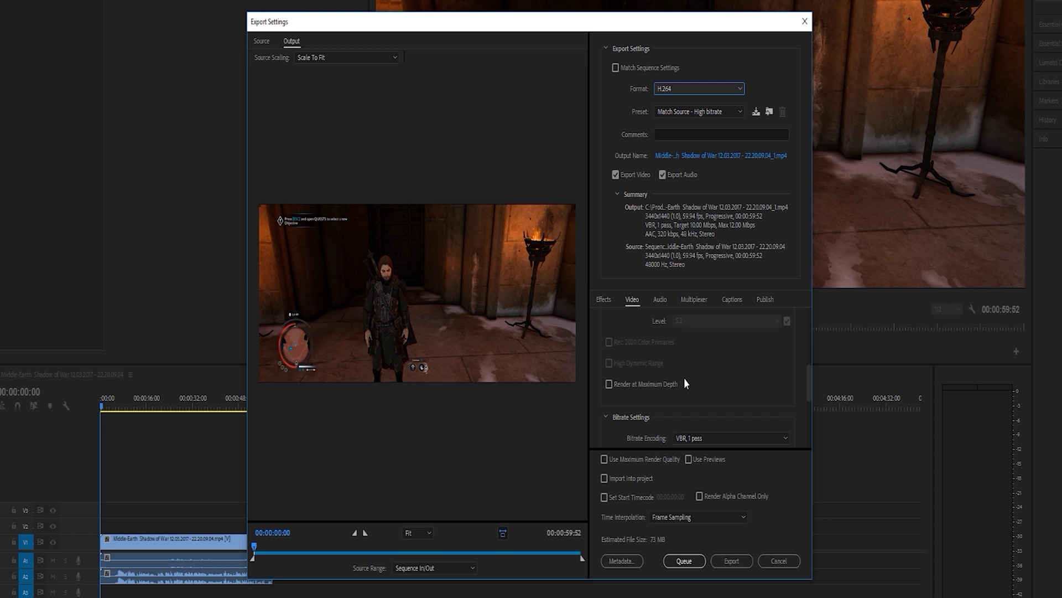
{"action": "left_click", "coordinate": [645, 388]}
{"action": "scroll", "coordinate": [719, 376], "scroll_direction": "down", "scroll_amount": 3}
Set bitrate encoding to VBR, 2 pass with 35 Mbps target and 50 Mbps maximum.
{"action": "left_click", "coordinate": [709, 313]}
{"action": "left_click", "coordinate": [705, 356]}
{"action": "left_click", "coordinate": [770, 333]}
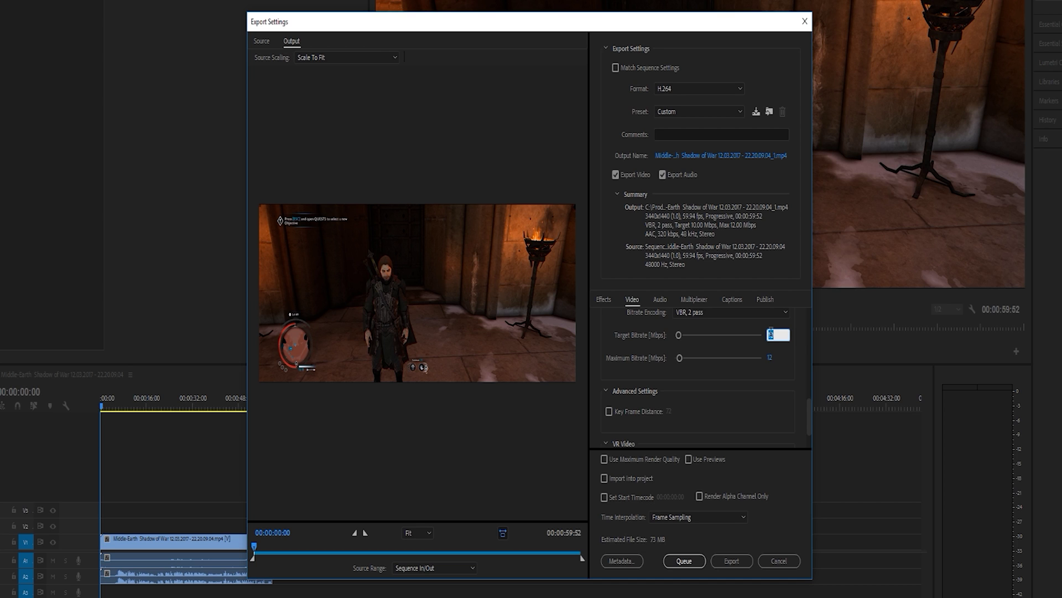
{"action": "type", "text": "35"}
{"action": "left_click", "coordinate": [770, 359]}
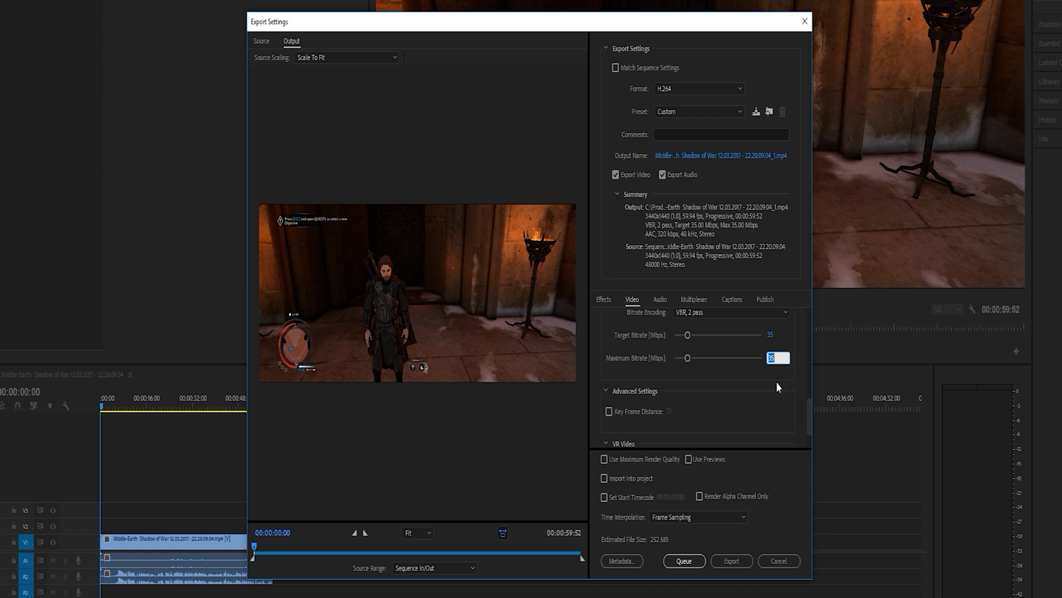
{"action": "left_click", "coordinate": [802, 346]}
Enable Use Maximum Render Quality.
{"action": "scroll", "coordinate": [796, 347], "scroll_direction": "down", "scroll_amount": 1}
{"action": "scroll", "coordinate": [729, 400], "scroll_direction": "up", "scroll_amount": 1}
{"action": "scroll", "coordinate": [729, 400], "scroll_direction": "down", "scroll_amount": 1}
{"action": "left_click", "coordinate": [604, 459]}
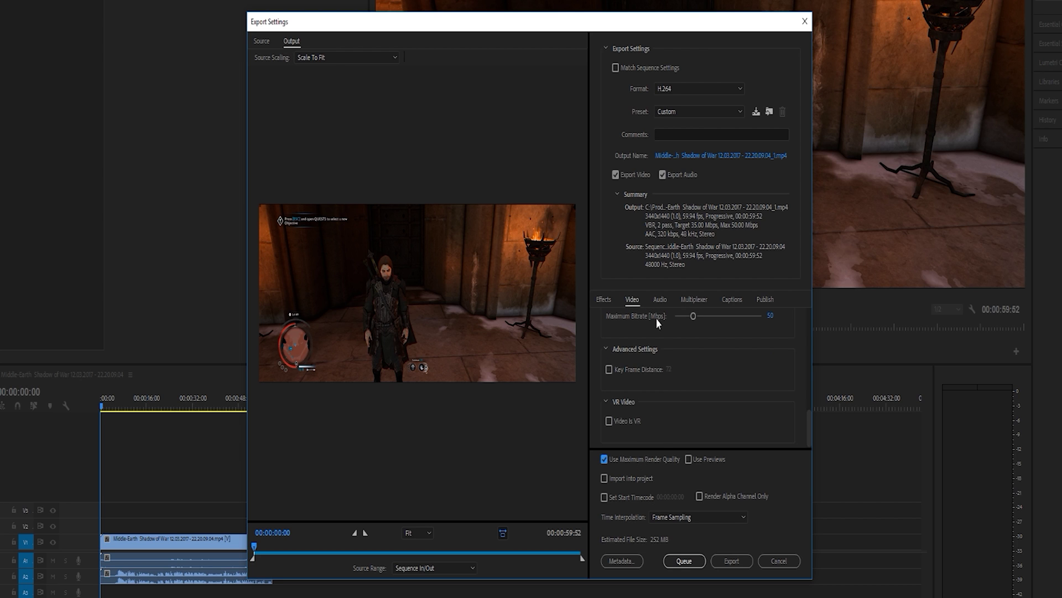
Export the H.264 version of the sequence, beginning Pass 1 of 2.
{"action": "left_click", "coordinate": [730, 567]}
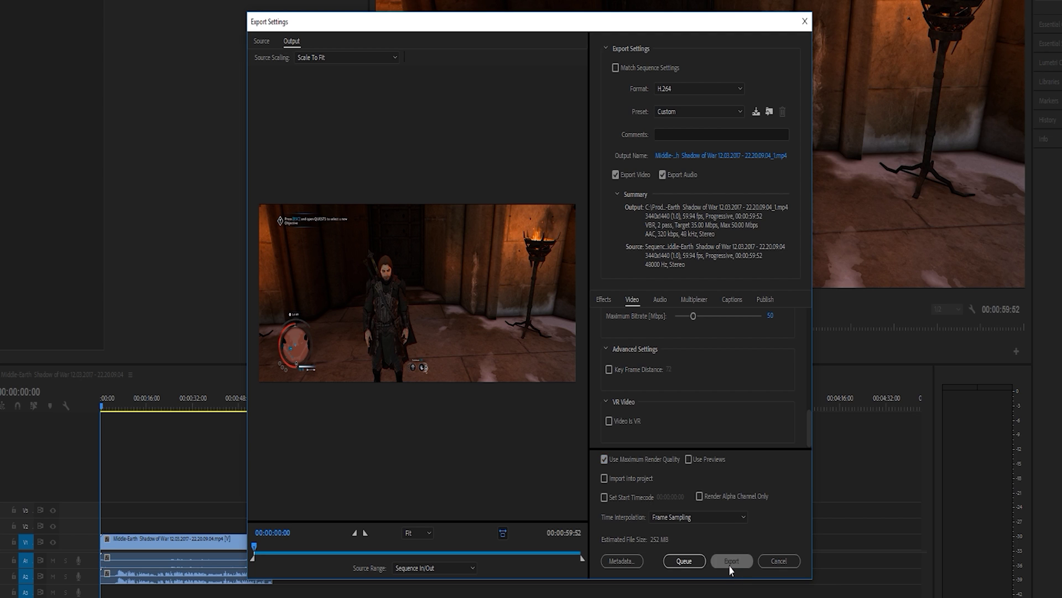